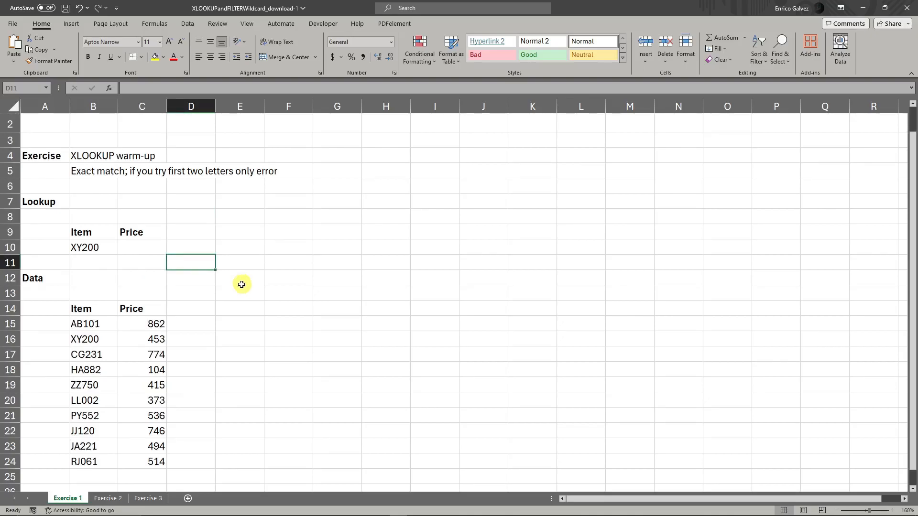
Examine the lookup item in B10 and the item and price data in B15:C24.
{"action": "left_click", "coordinate": [92, 248]}
{"action": "left_click_drag", "start_coordinate": [93, 324], "coordinate": [155, 456]}
{"action": "left_click", "coordinate": [194, 333]}
{"action": "left_click", "coordinate": [138, 401]}
{"action": "left_click_drag", "start_coordinate": [98, 323], "coordinate": [120, 451]}
{"action": "left_click", "coordinate": [277, 389]}
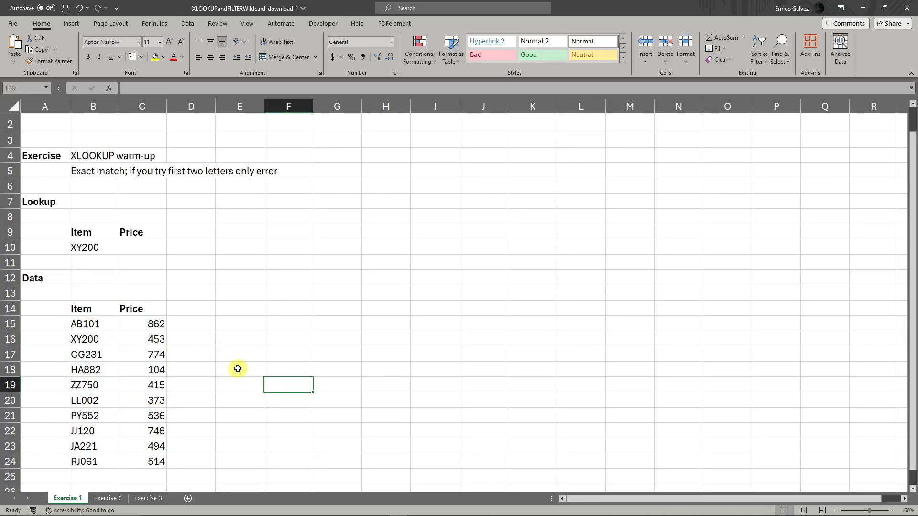
{"action": "left_click", "coordinate": [96, 248]}
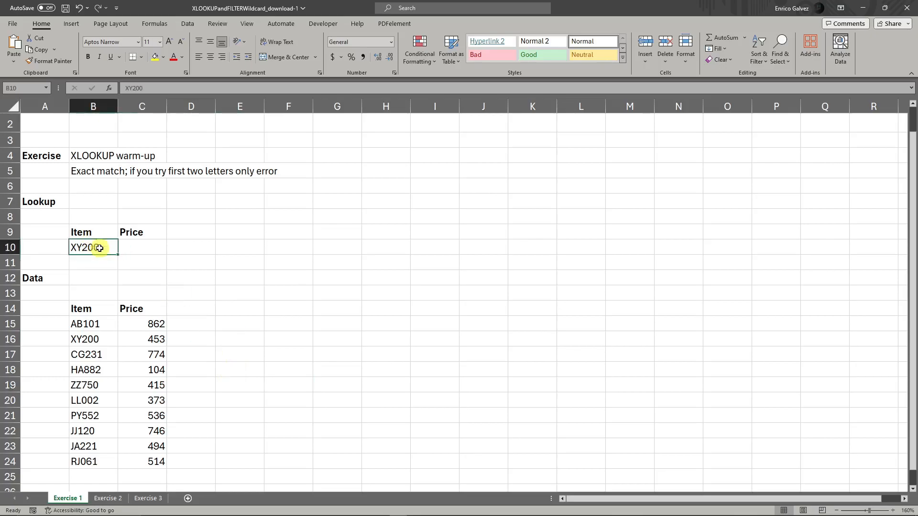
{"action": "left_click", "coordinate": [213, 254]}
In C10, enter an XLOOKUP formula that finds B10 in B15:B24 and returns the price from C15:C24, and check it against the data.
{"action": "left_click", "coordinate": [155, 250]}
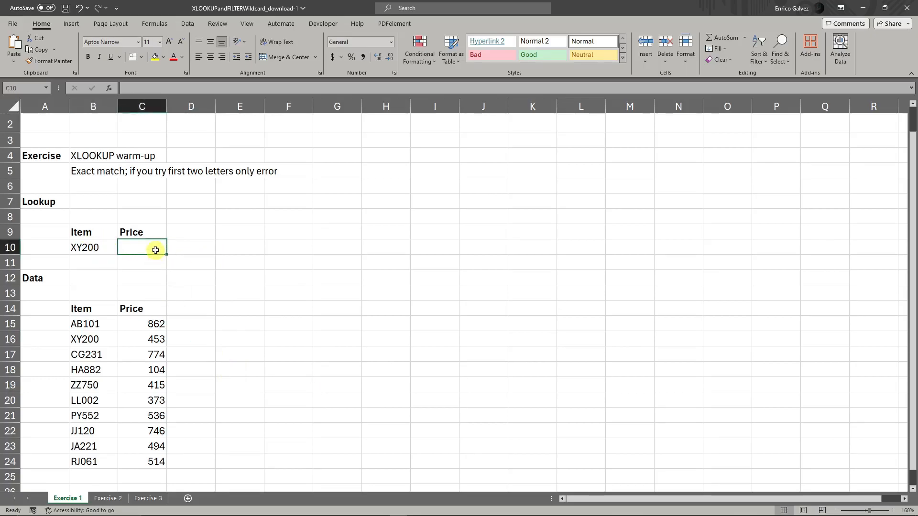
{"action": "type", "text": "=x"}
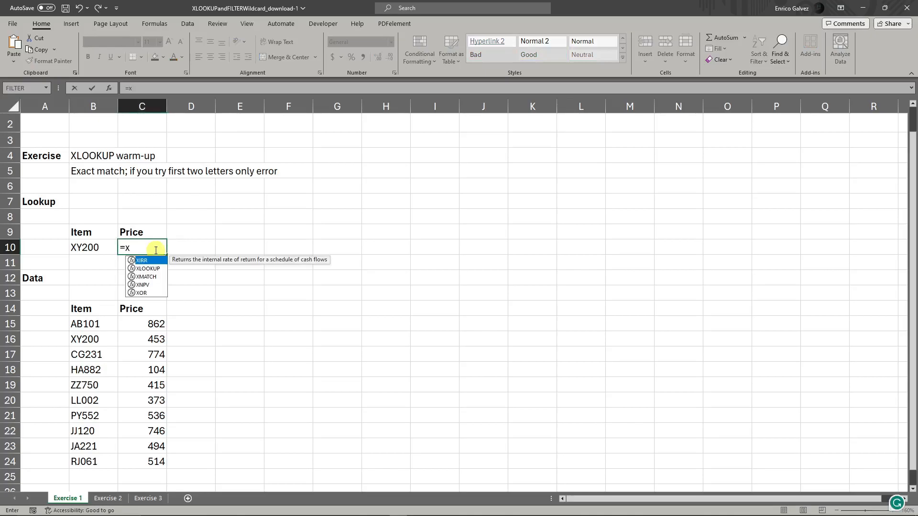
{"action": "type", "text": "lookup"}
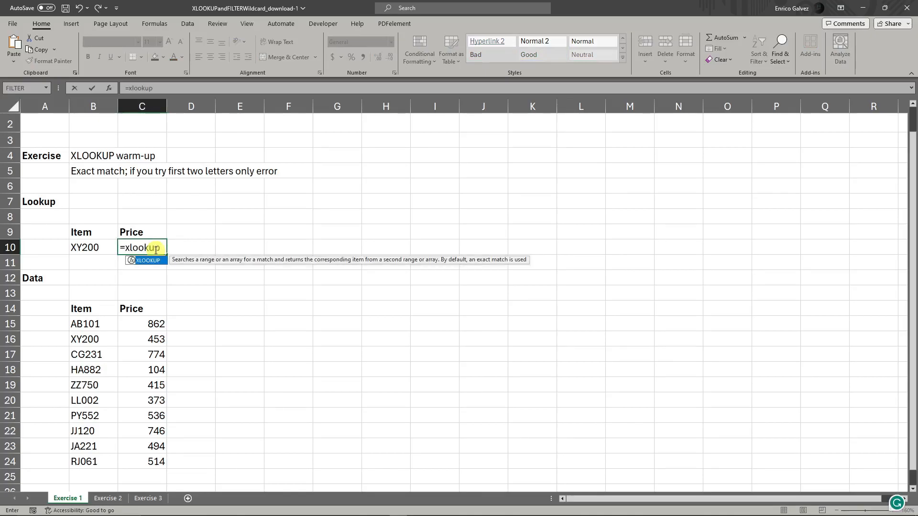
{"action": "type", "text": "("}
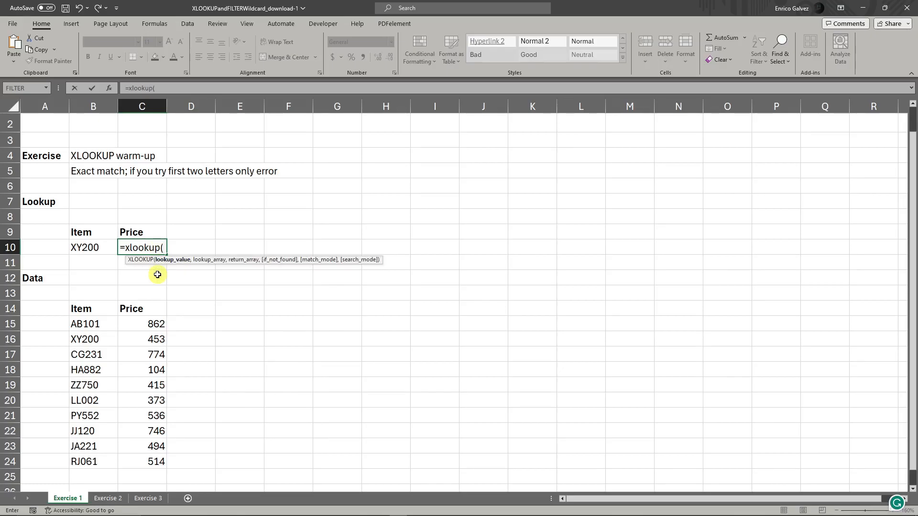
{"action": "left_click", "coordinate": [89, 249]}
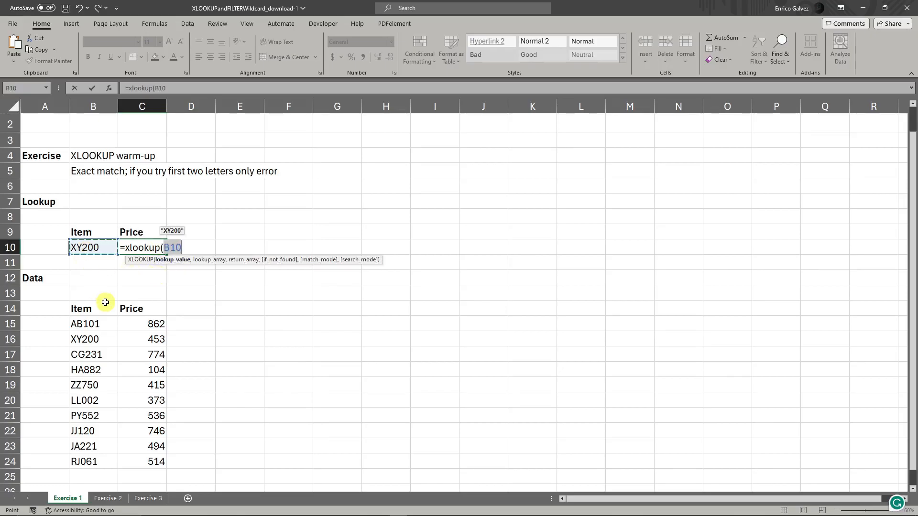
{"action": "type", "text": ","}
{"action": "left_click_drag", "start_coordinate": [102, 324], "coordinate": [96, 465]}
{"action": "type", "text": ","}
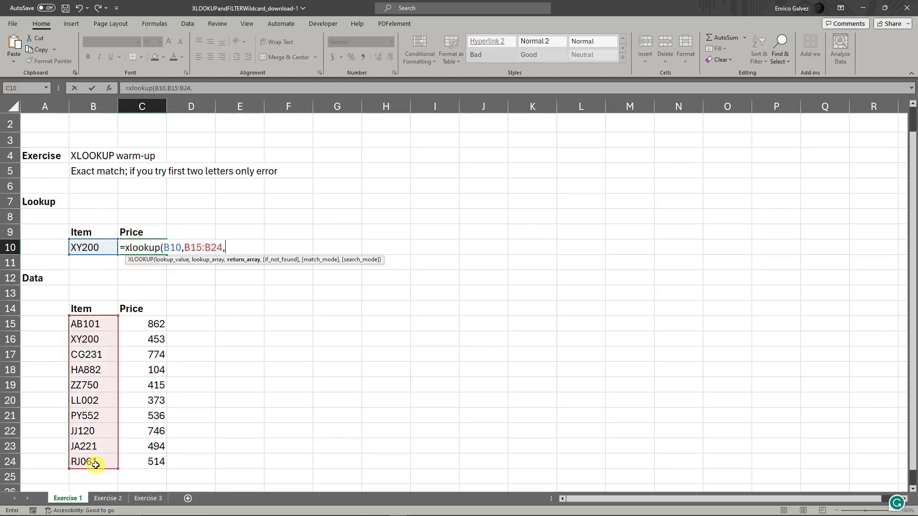
{"action": "left_click_drag", "start_coordinate": [153, 322], "coordinate": [157, 464]}
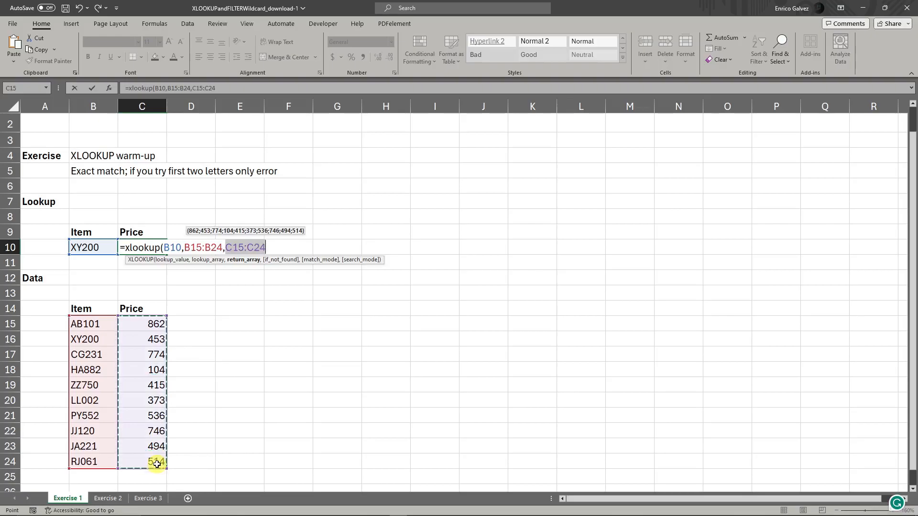
{"action": "type", "text": ")"}
{"action": "key", "text": "Return"}
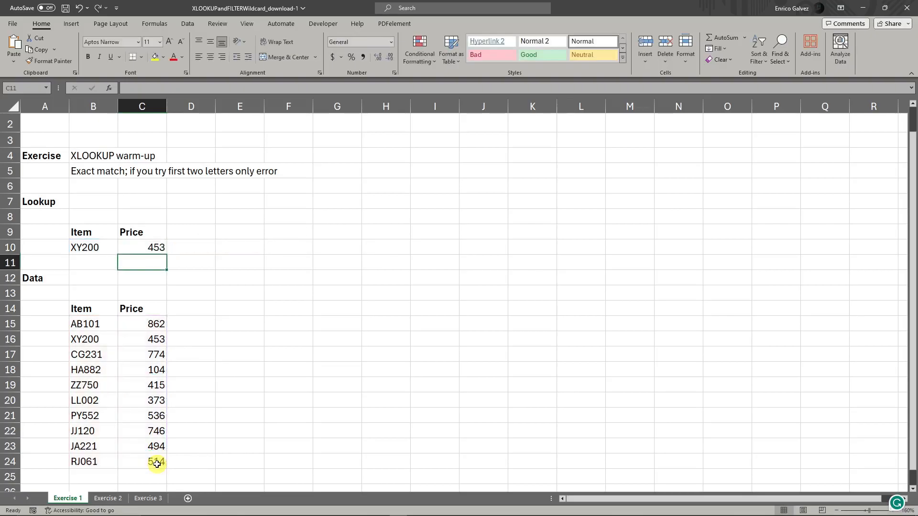
{"action": "left_click", "coordinate": [149, 248]}
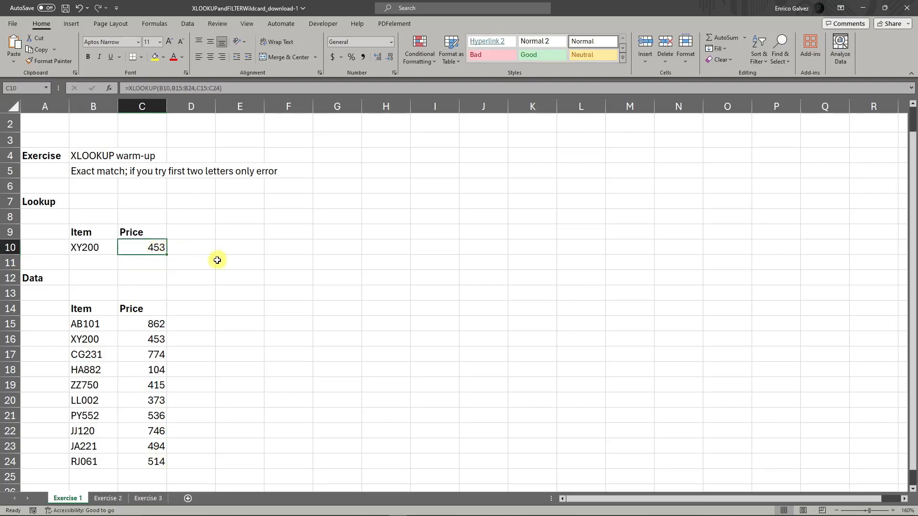
{"action": "left_click", "coordinate": [139, 340]}
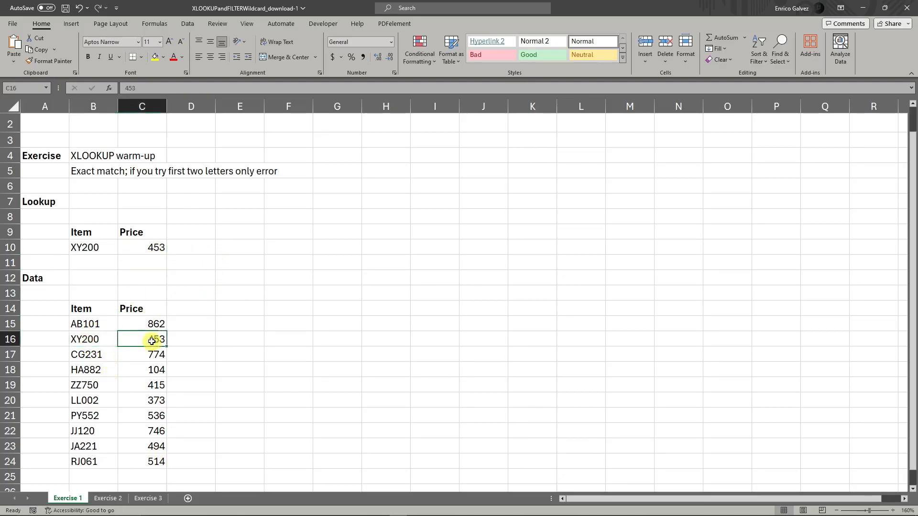
Shorten the lookup item in B10 to XY.
{"action": "left_click", "coordinate": [104, 246]}
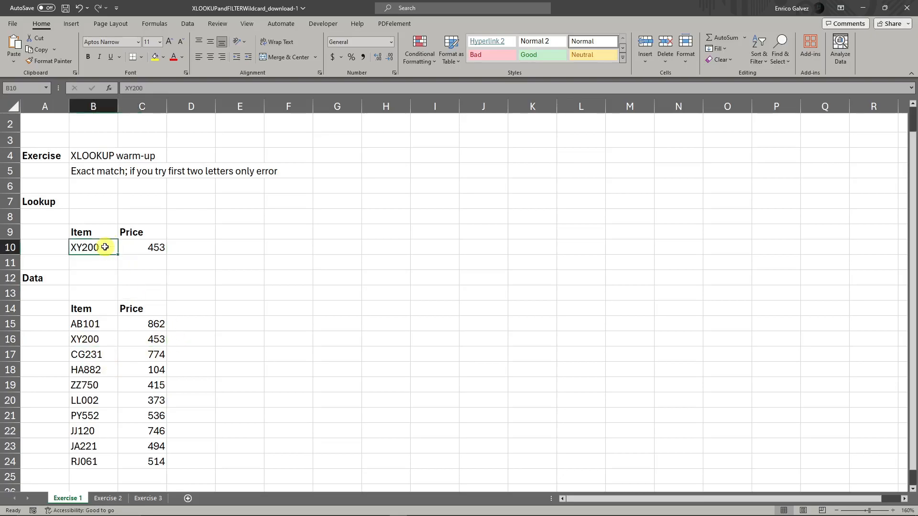
{"action": "double_click", "coordinate": [105, 247]}
{"action": "key", "text": "BackSpace"}
{"action": "key", "text": "BackSpace"}
{"action": "key", "text": "BackSpace"}
{"action": "key", "text": "Return"}
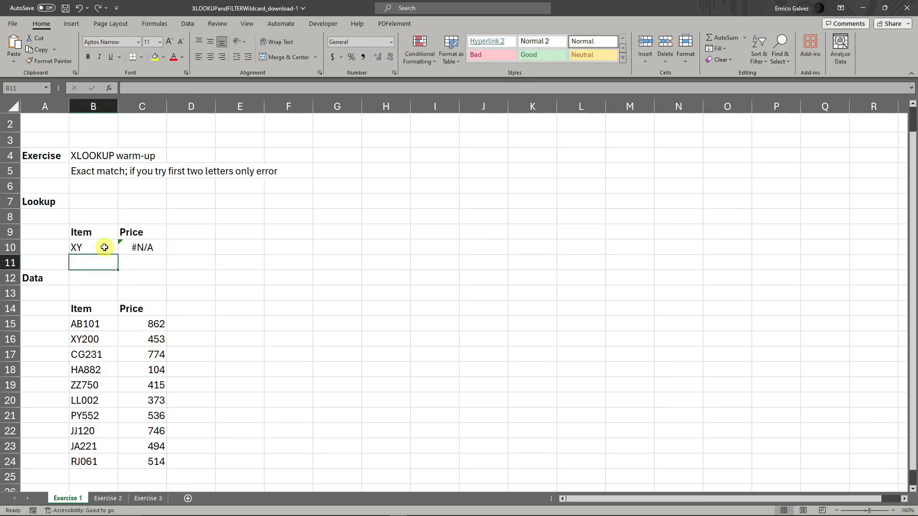
Append an asterisk wildcard to the lookup item in B10, making it XY*, and check the price formula against the data.
{"action": "double_click", "coordinate": [105, 247]}
{"action": "type", "text": "*"}
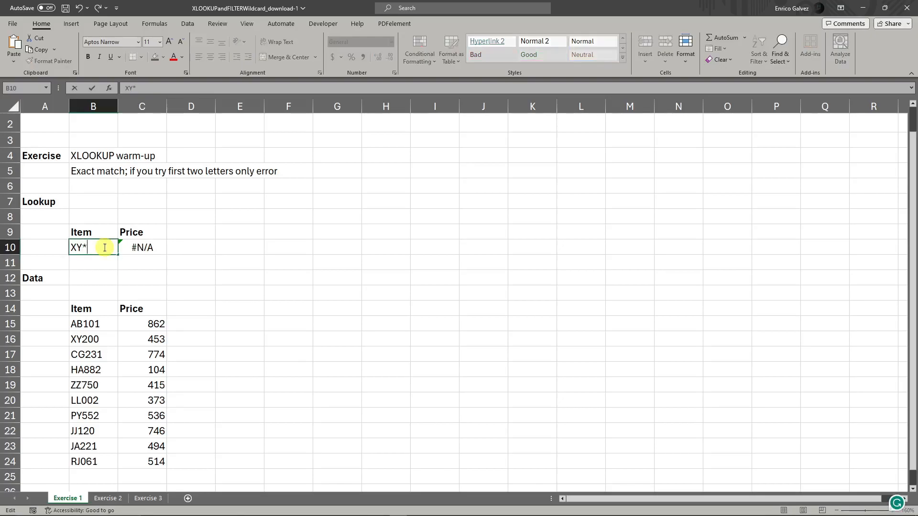
{"action": "key", "text": "Return"}
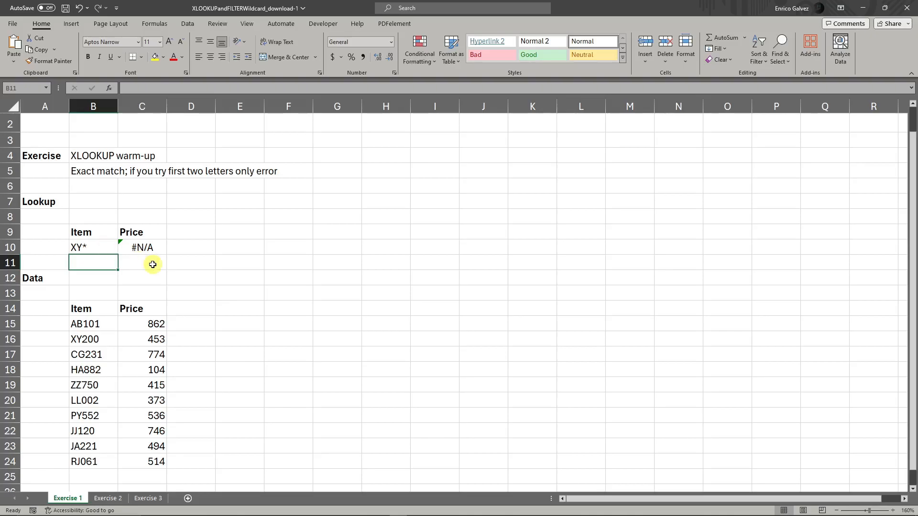
{"action": "left_click", "coordinate": [98, 245]}
{"action": "left_click", "coordinate": [141, 249]}
{"action": "left_click", "coordinate": [92, 249]}
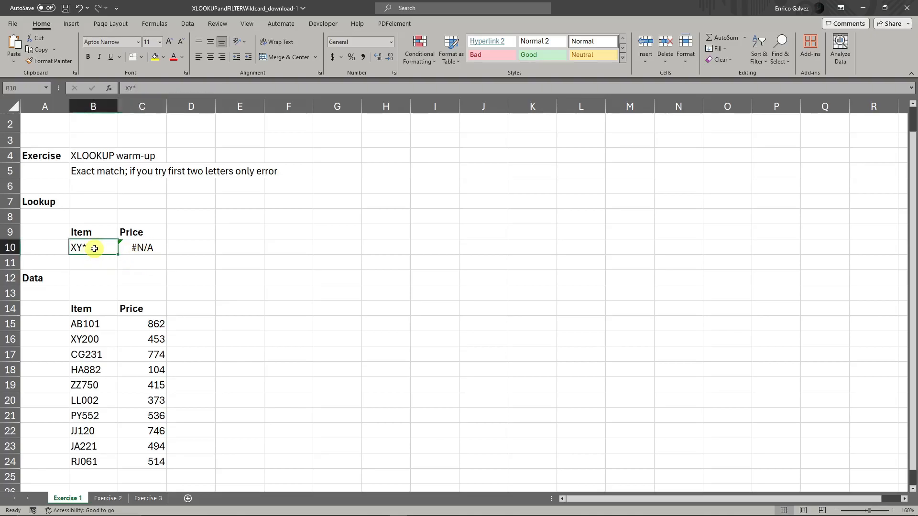
{"action": "left_click", "coordinate": [135, 247]}
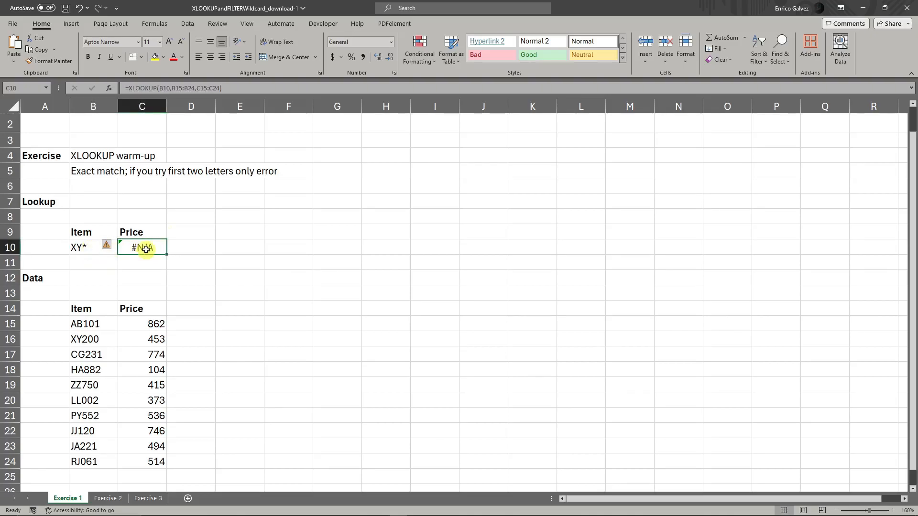
{"action": "left_click", "coordinate": [98, 340]}
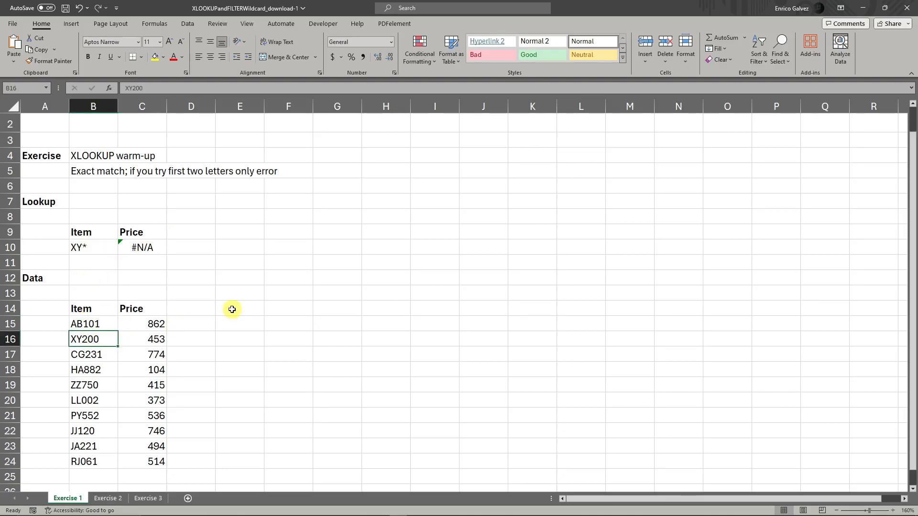
Open the Exercise 2 sheet, bring its lookup and data areas into view, and select the lookup item in B11.
{"action": "left_click", "coordinate": [115, 498]}
{"action": "scroll", "coordinate": [122, 329], "scroll_direction": "up", "scroll_amount": 5}
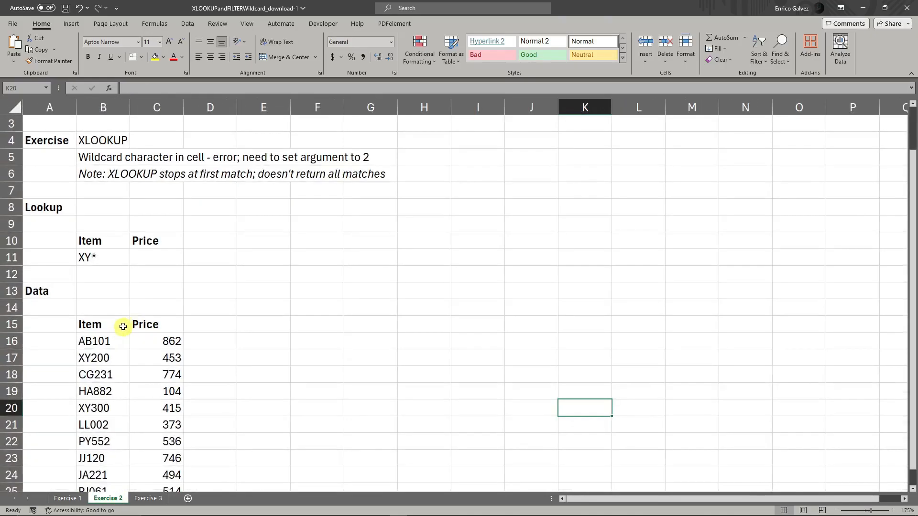
{"action": "scroll", "coordinate": [127, 326], "scroll_direction": "down", "scroll_amount": 2}
{"action": "left_click", "coordinate": [93, 271]}
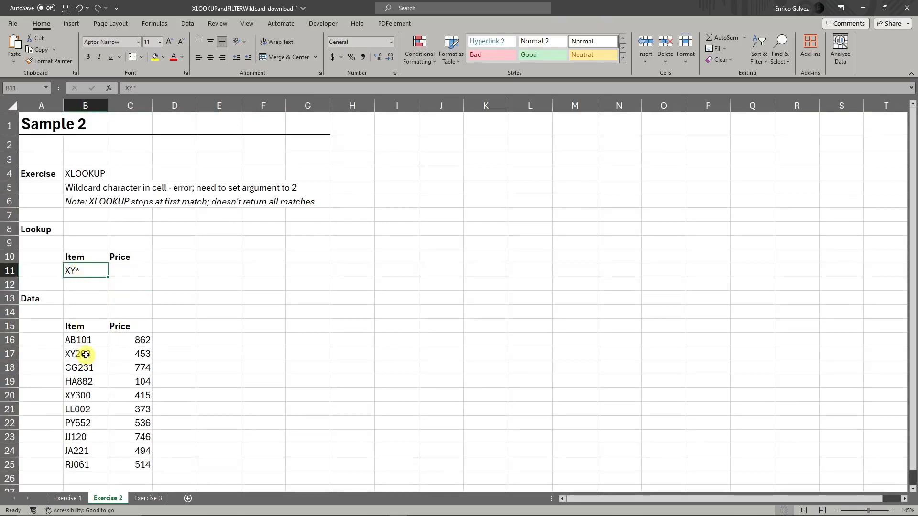
In C11, enter an XLOOKUP formula that finds B11 in B16:B25, returns from C16:C25, and uses match mode 2 for wildcards.
{"action": "left_click", "coordinate": [128, 274]}
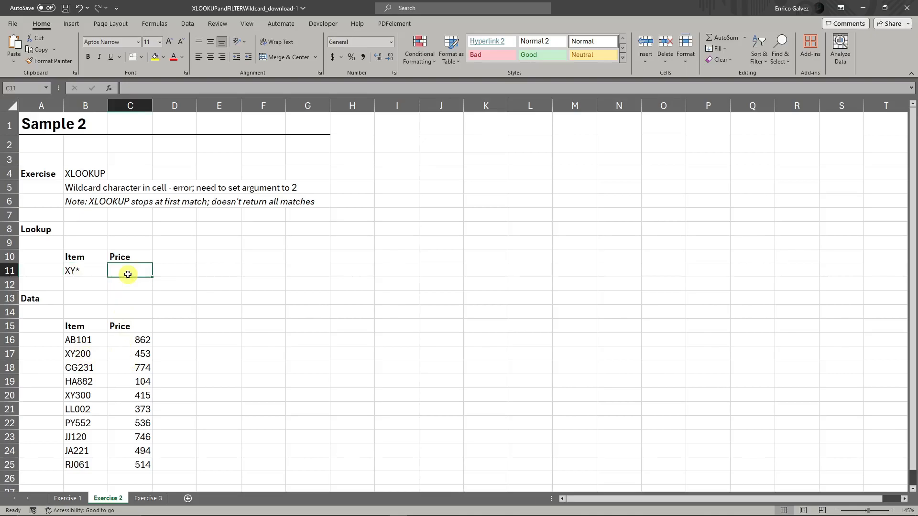
{"action": "type", "text": "="}
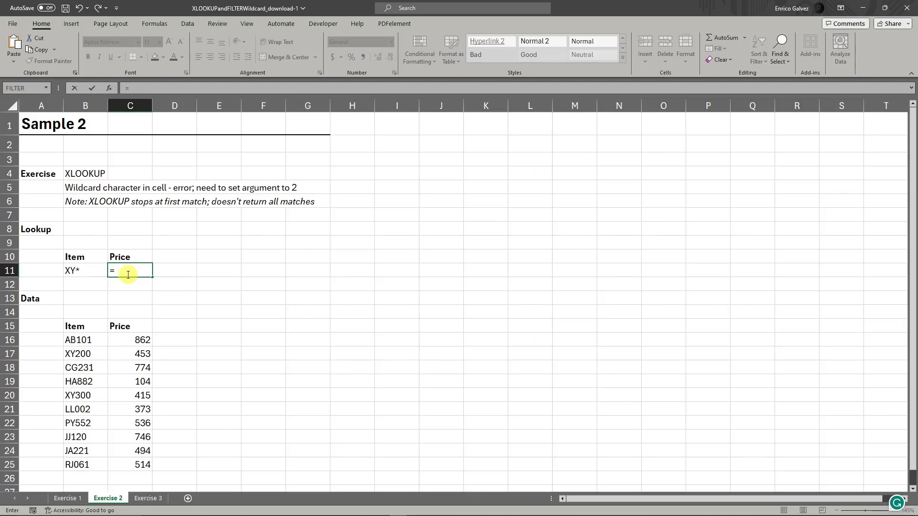
{"action": "type", "text": "xlookup"}
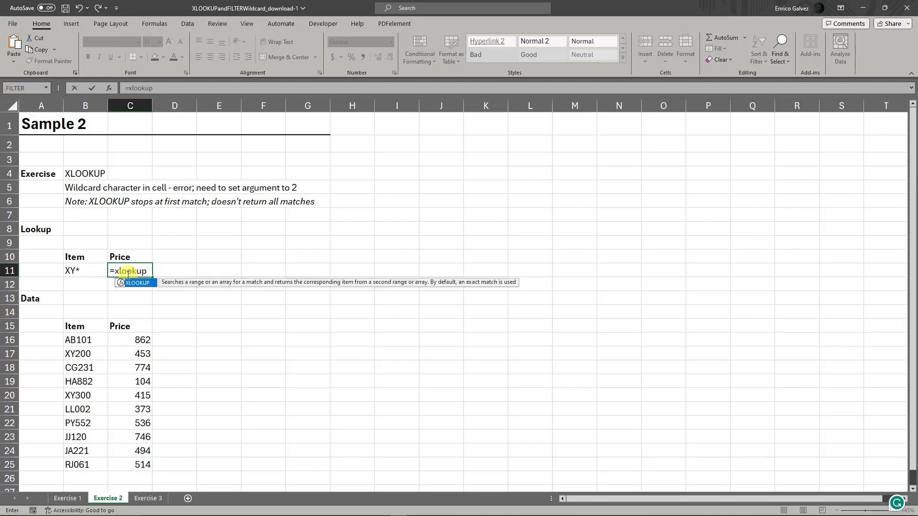
{"action": "type", "text": "("}
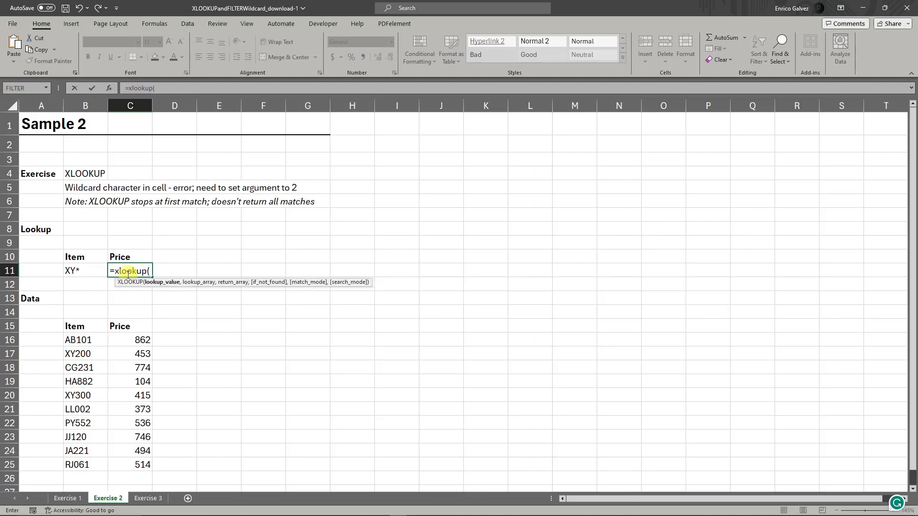
{"action": "left_click", "coordinate": [79, 271]}
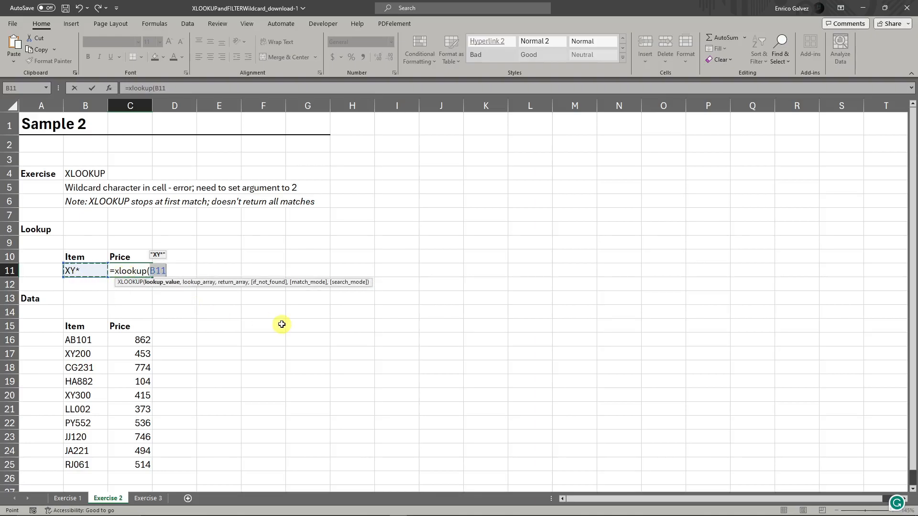
{"action": "type", "text": ","}
{"action": "left_click_drag", "start_coordinate": [76, 340], "coordinate": [89, 471]}
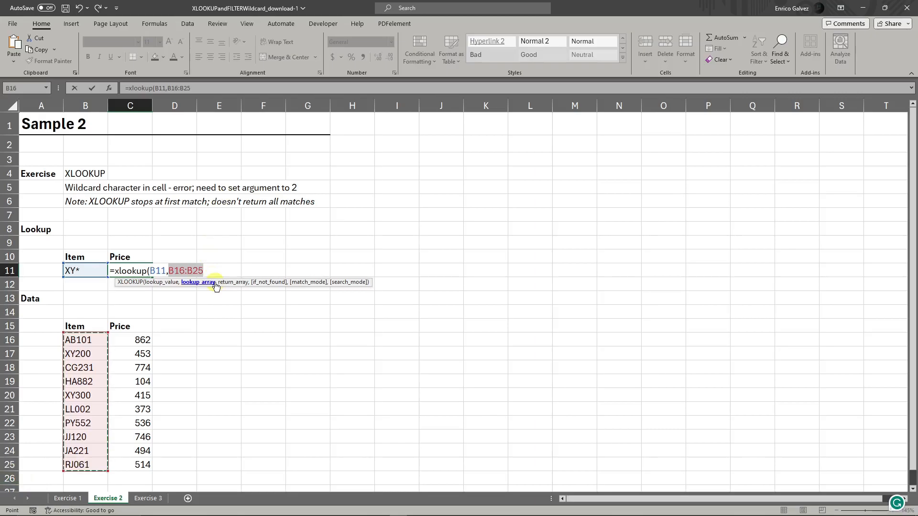
{"action": "type", "text": ","}
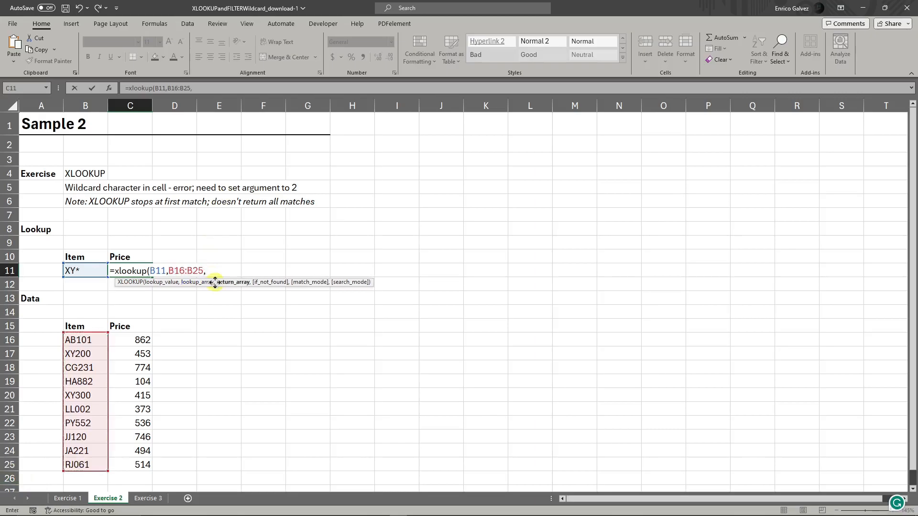
{"action": "left_click_drag", "start_coordinate": [143, 340], "coordinate": [135, 467]}
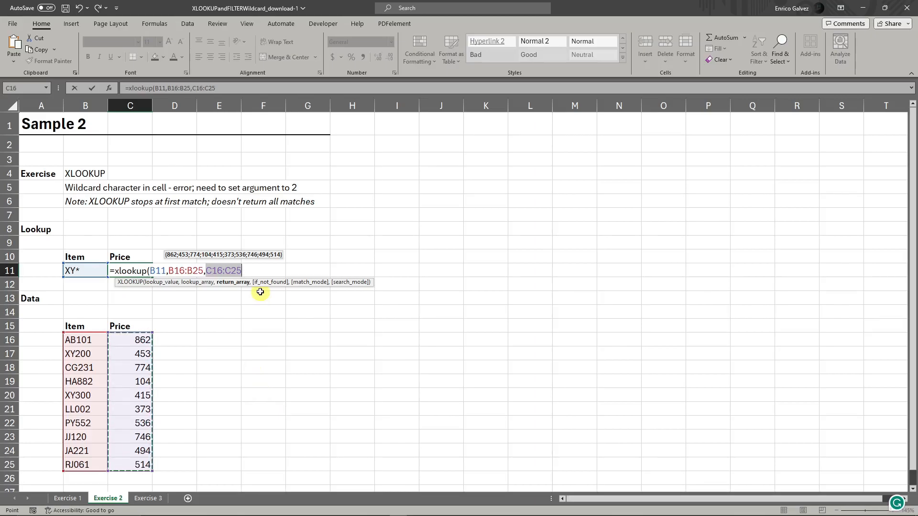
{"action": "type", "text": ",,"}
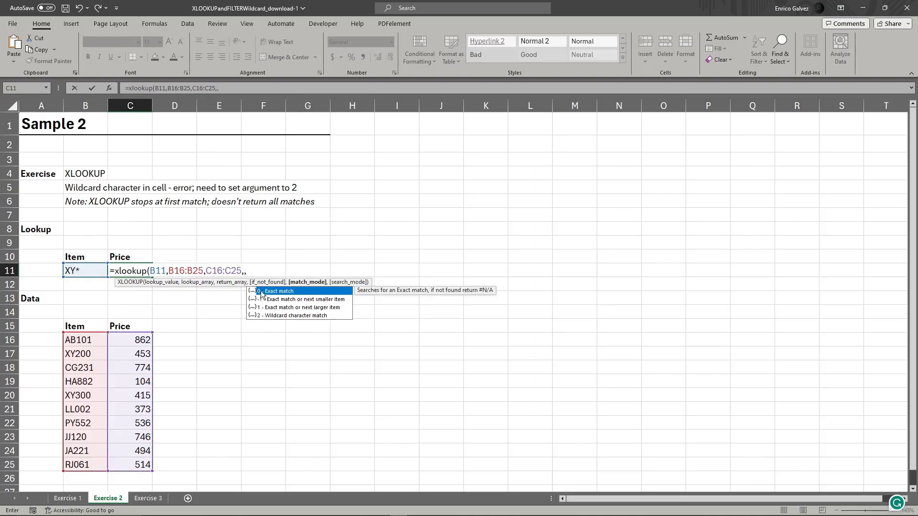
{"action": "type", "text": "2)"}
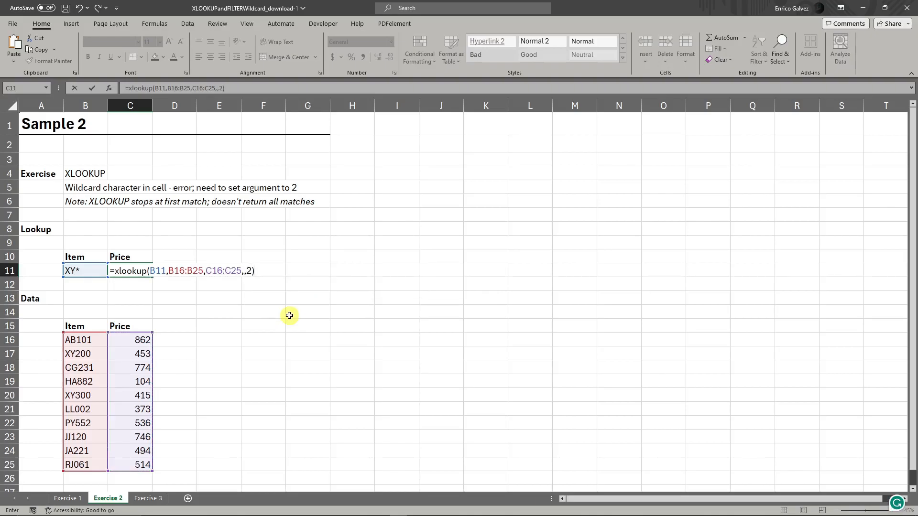
{"action": "key", "text": "Return"}
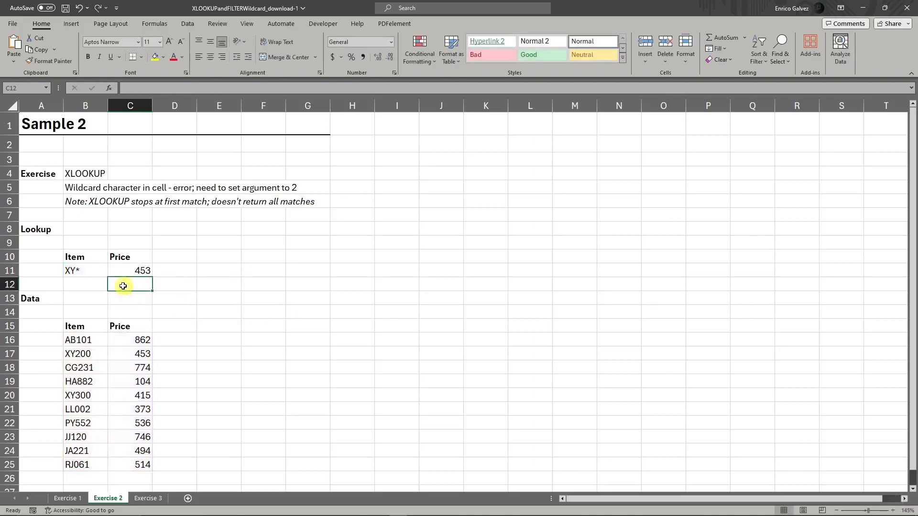
Compare the wildcard lookup item in B11 with the item codes in the data list.
{"action": "left_click", "coordinate": [90, 275]}
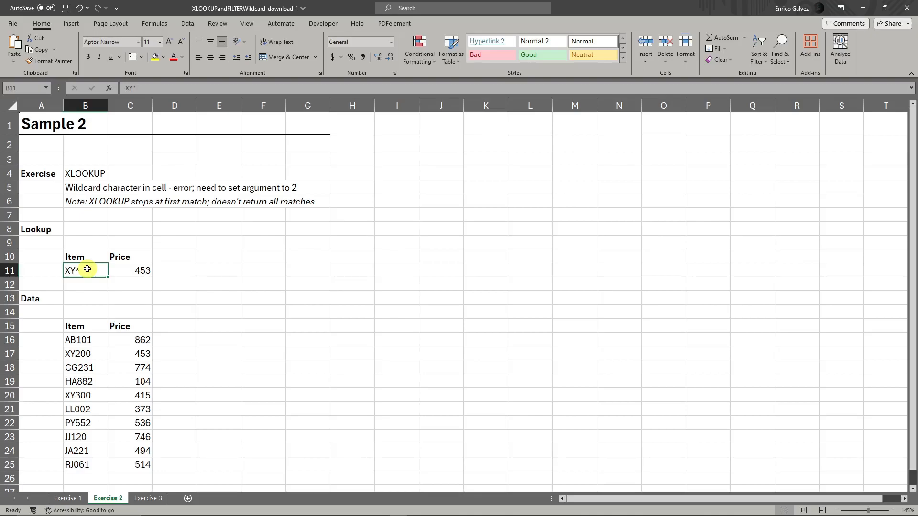
{"action": "left_click_drag", "start_coordinate": [96, 354], "coordinate": [102, 453]}
{"action": "left_click", "coordinate": [215, 353]}
{"action": "left_click", "coordinate": [77, 270]}
{"action": "left_click_drag", "start_coordinate": [82, 354], "coordinate": [93, 432]}
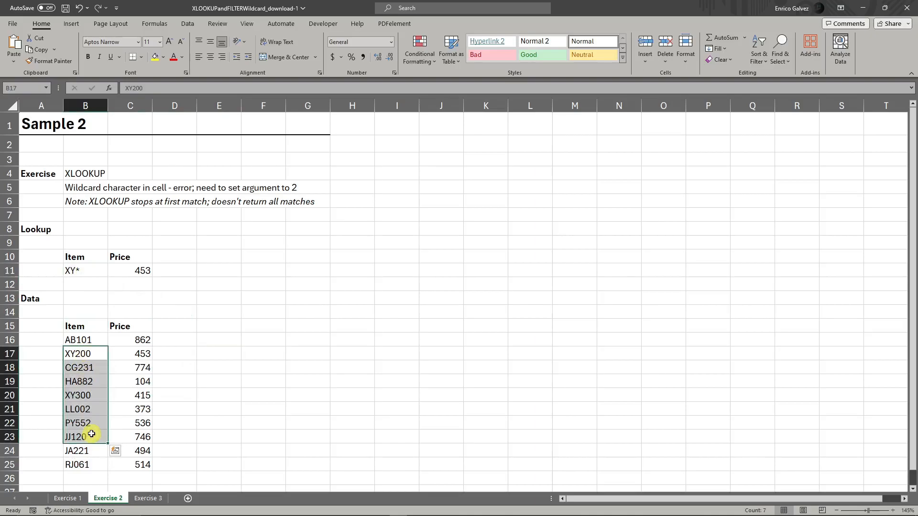
Open the Exercise 3 sheet.
{"action": "left_click", "coordinate": [148, 499]}
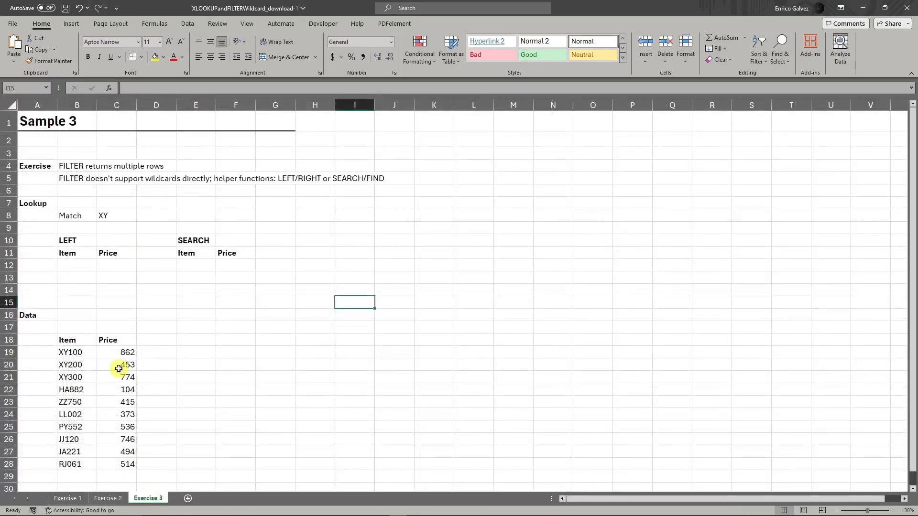
Review the exercise notes on FILTER and its helper functions, along with the LEFT and SEARCH result headings.
{"action": "left_click", "coordinate": [94, 166]}
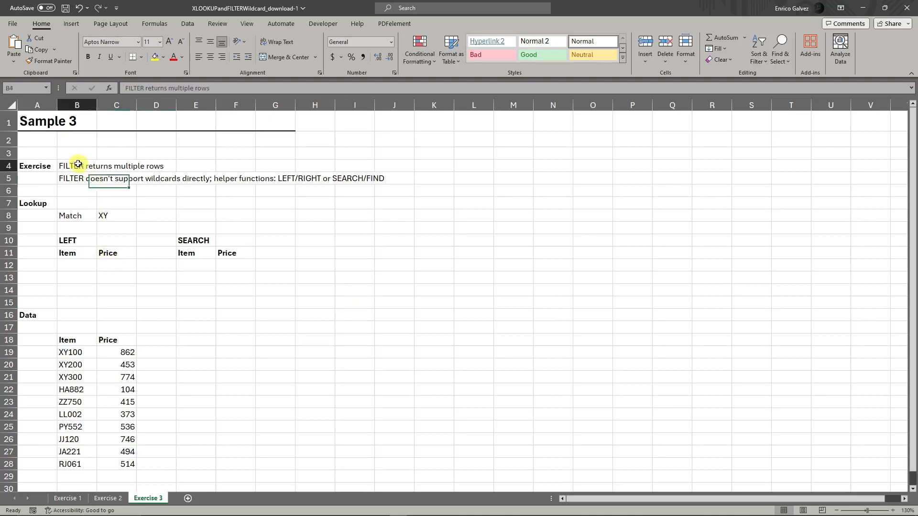
{"action": "left_click", "coordinate": [91, 180]}
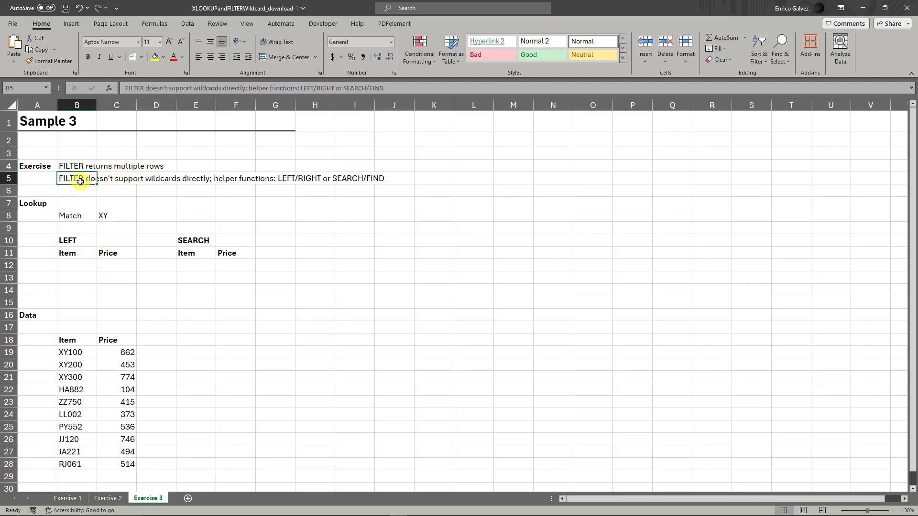
{"action": "left_click", "coordinate": [194, 178]}
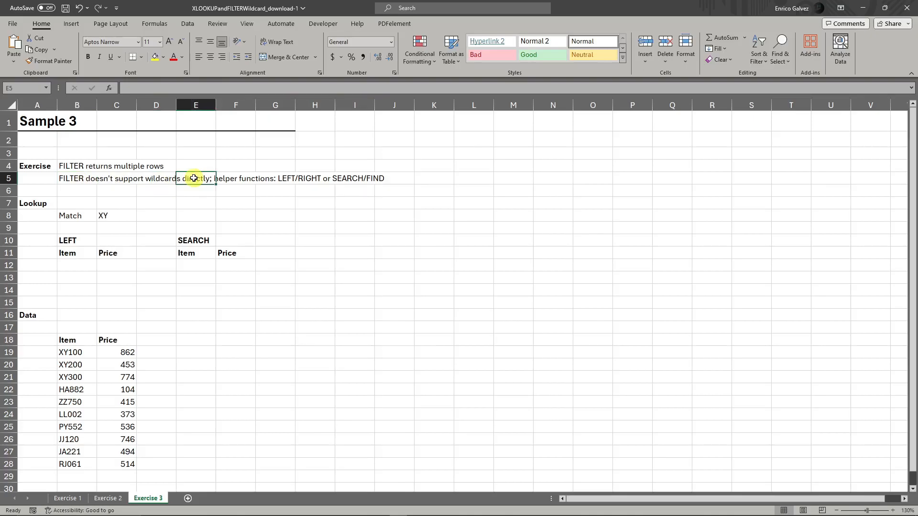
{"action": "left_click", "coordinate": [266, 213]}
{"action": "left_click", "coordinate": [240, 178]}
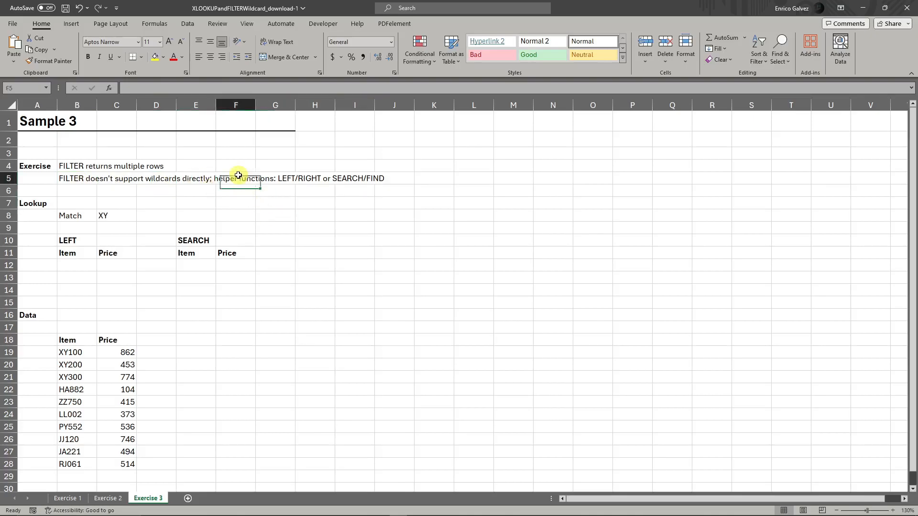
{"action": "left_click", "coordinate": [282, 178]}
{"action": "left_click", "coordinate": [353, 178]}
{"action": "left_click", "coordinate": [246, 289]}
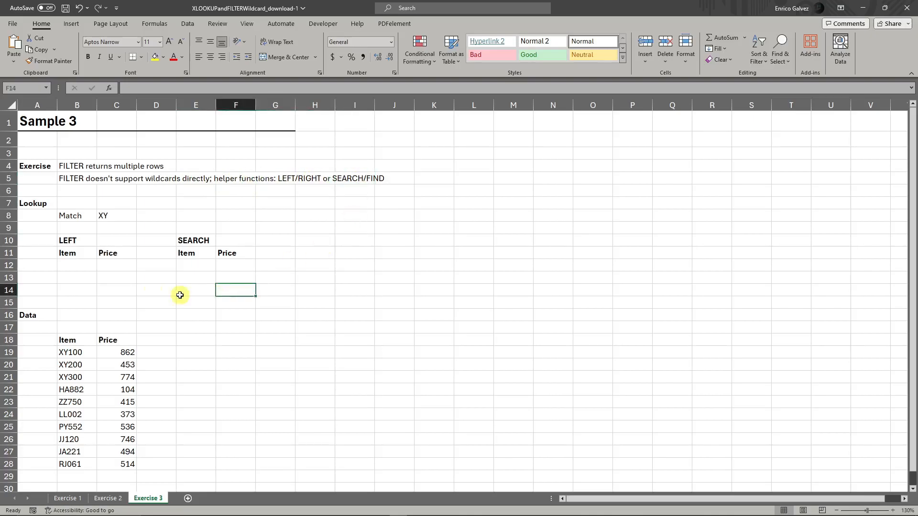
{"action": "left_click", "coordinate": [69, 239]}
{"action": "left_click", "coordinate": [189, 240]}
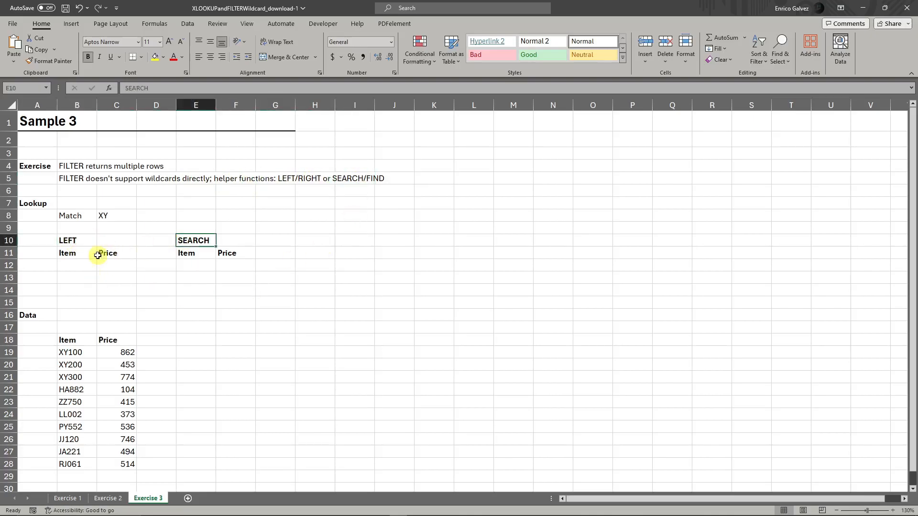
In B12, enter a FILTER formula that returns the rows of B19:C28 where the LEFT 2 characters of B19:B28 equal C8.
{"action": "left_click", "coordinate": [81, 264]}
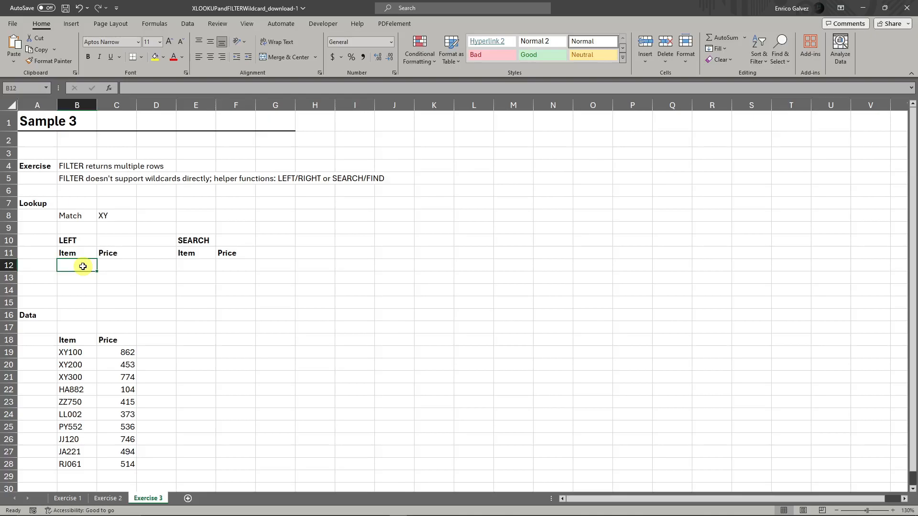
{"action": "type", "text": "="}
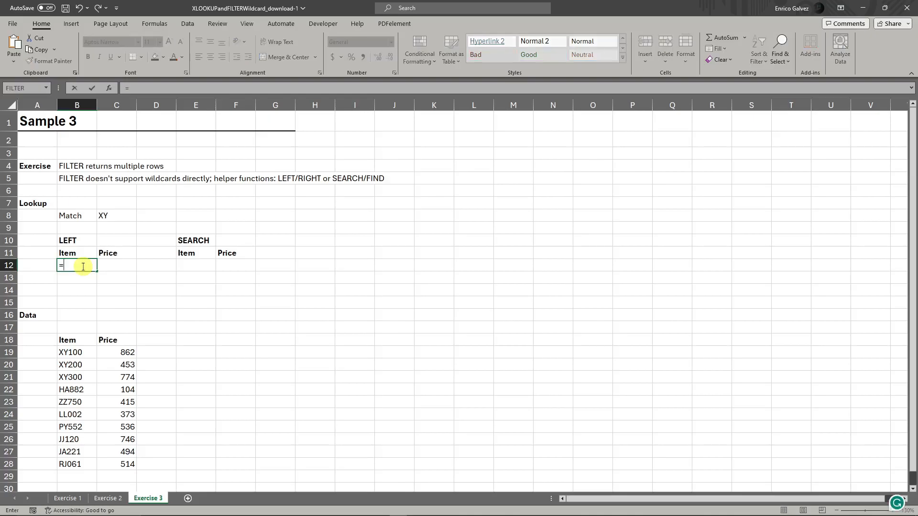
{"action": "type", "text": "filter("}
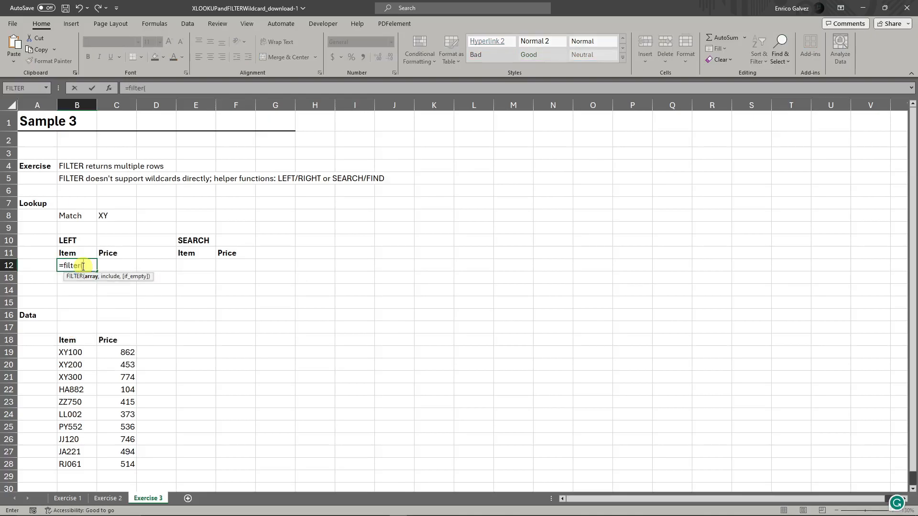
{"action": "left_click_drag", "start_coordinate": [88, 352], "coordinate": [129, 463]}
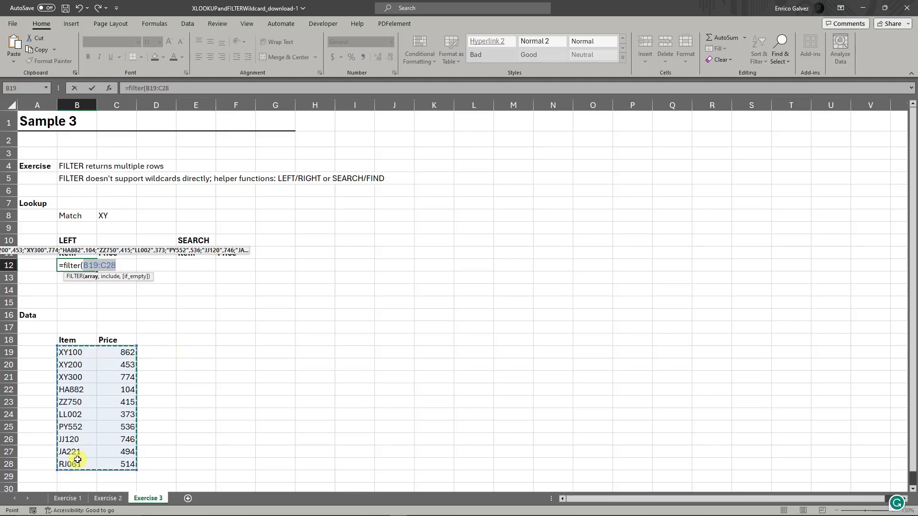
{"action": "type", "text": ",Left"}
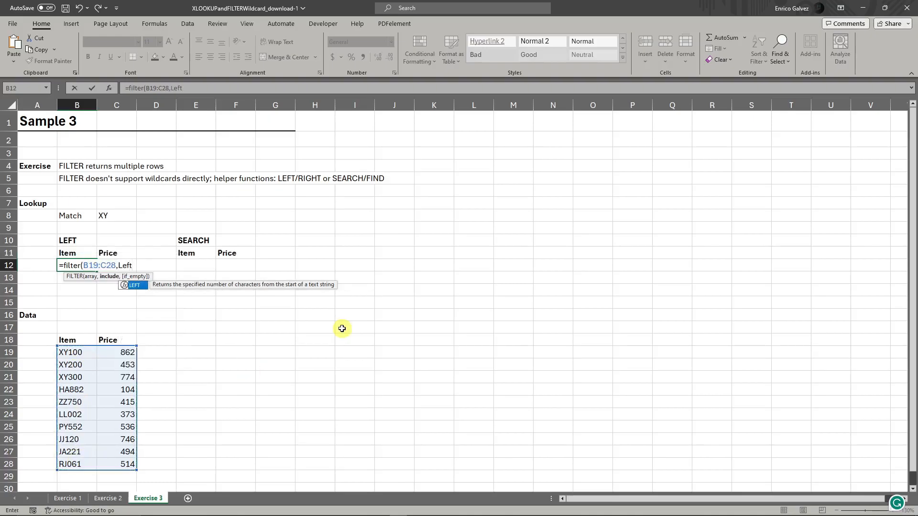
{"action": "type", "text": "("}
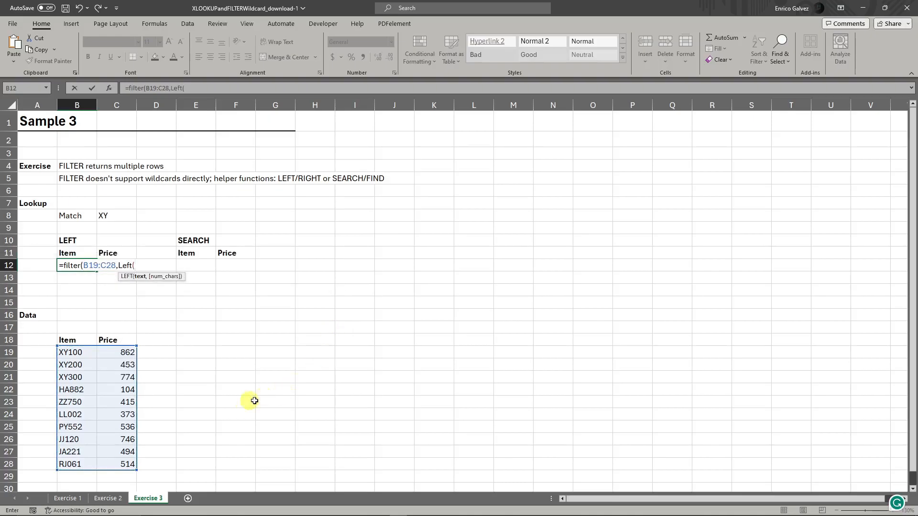
{"action": "left_click_drag", "start_coordinate": [76, 353], "coordinate": [73, 468]}
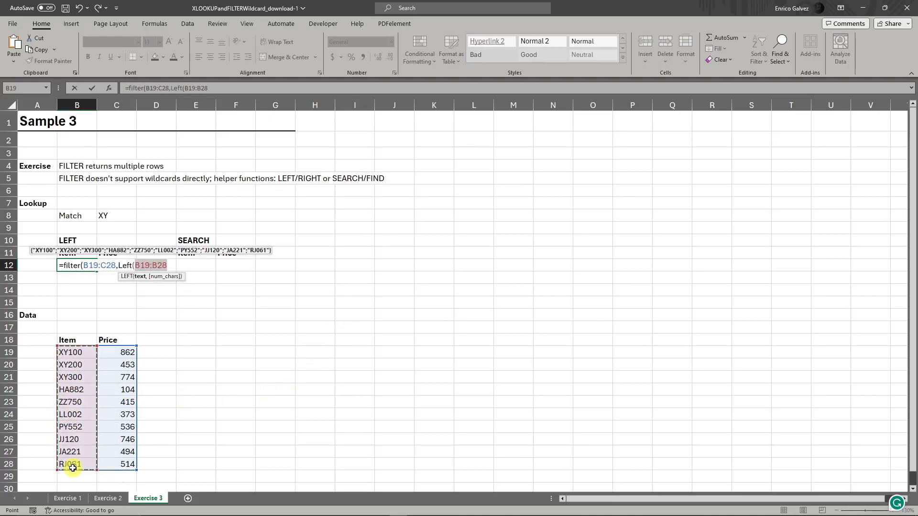
{"action": "type", "text": ",2"}
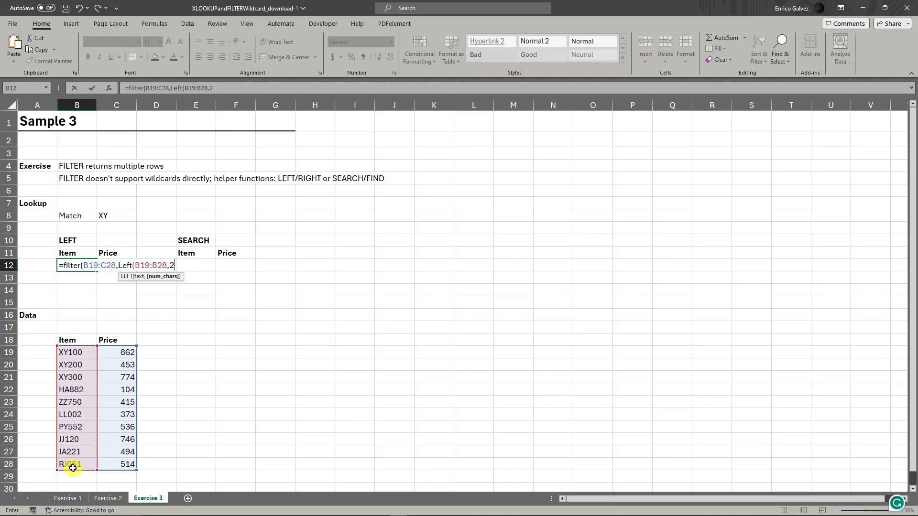
{"action": "type", "text": ")"}
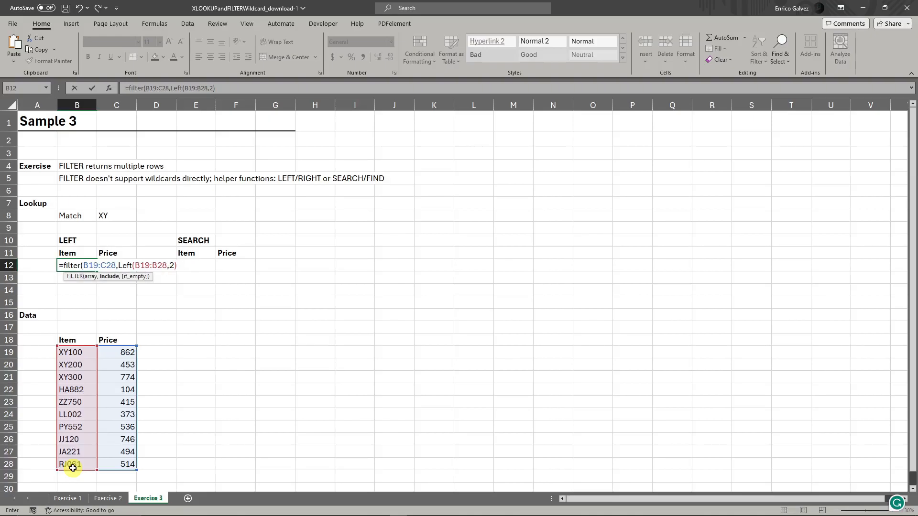
{"action": "type", "text": "="}
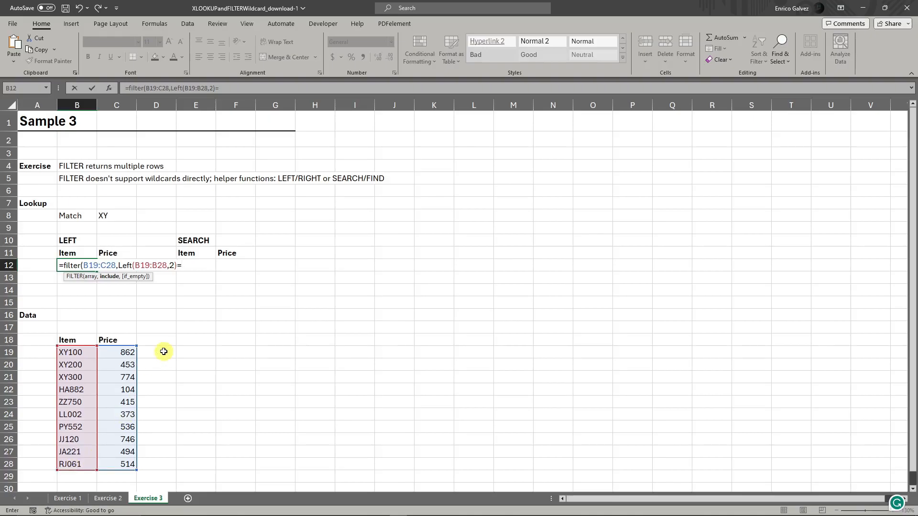
{"action": "left_click", "coordinate": [113, 215]}
{"action": "type", "text": ")"}
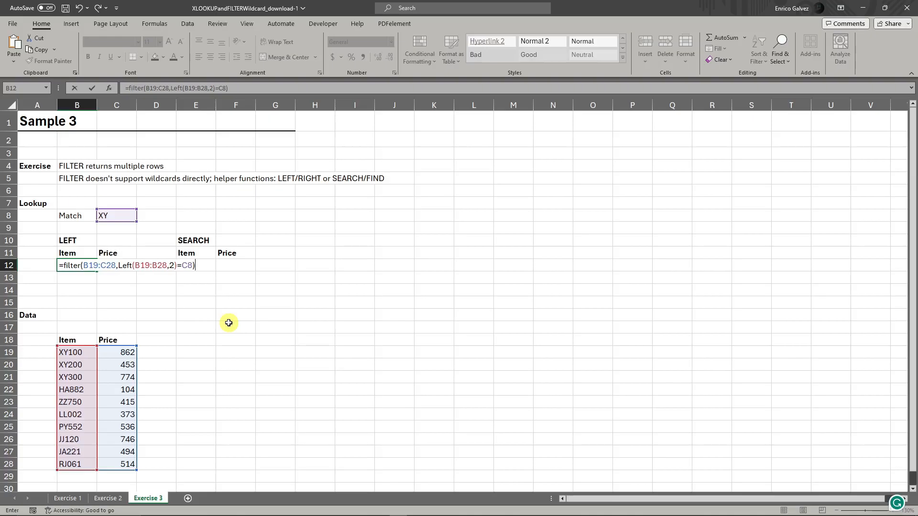
{"action": "key", "text": "Return"}
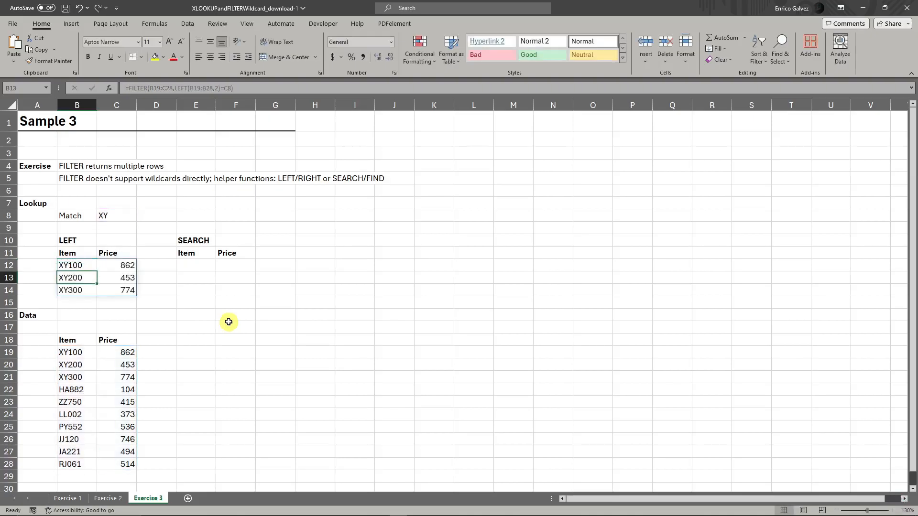
Compare the match text in C8 with the filtered items and prices under the LEFT heading.
{"action": "left_click", "coordinate": [113, 212]}
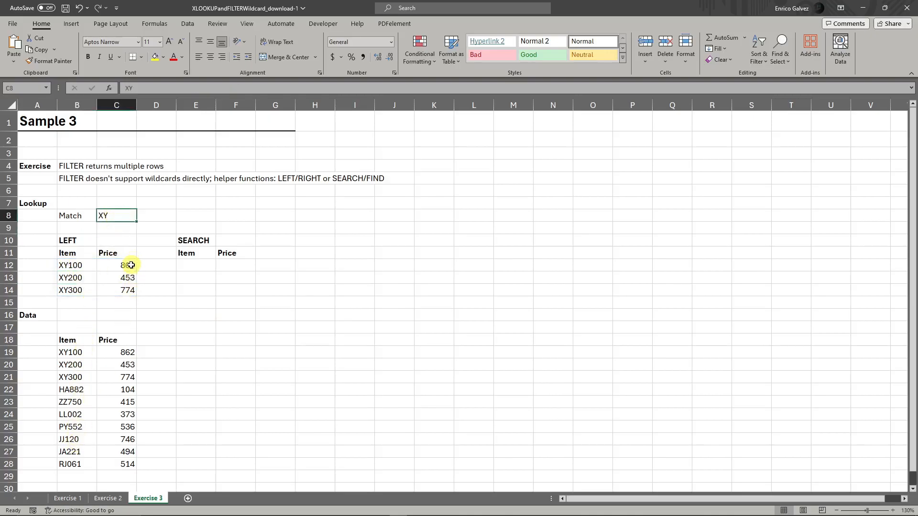
{"action": "left_click_drag", "start_coordinate": [127, 265], "coordinate": [71, 289]}
{"action": "left_click", "coordinate": [235, 298]}
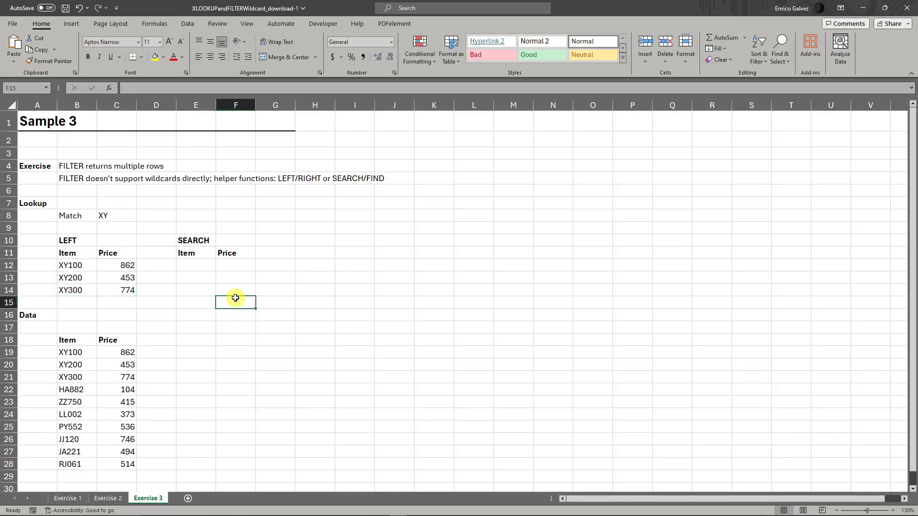
In E12, enter a FILTER formula that returns the rows of B19:C28 using NOT(ISERROR(SEARCH(C8,B19:B28))) as the include condition.
{"action": "left_click", "coordinate": [185, 265]}
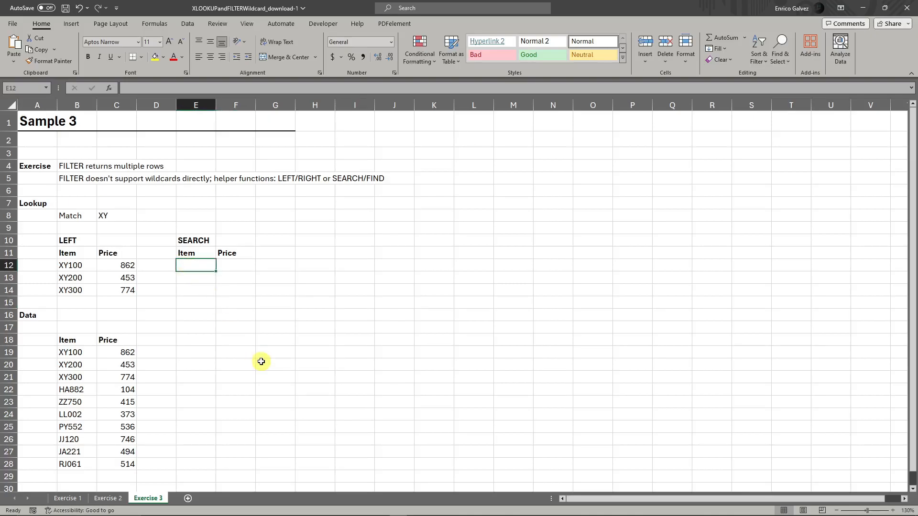
{"action": "type", "text": "=filter"}
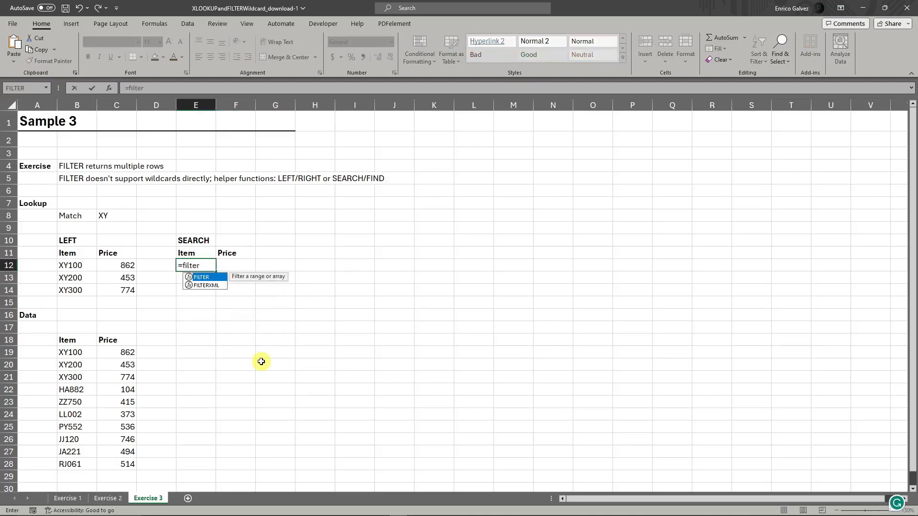
{"action": "type", "text": "("}
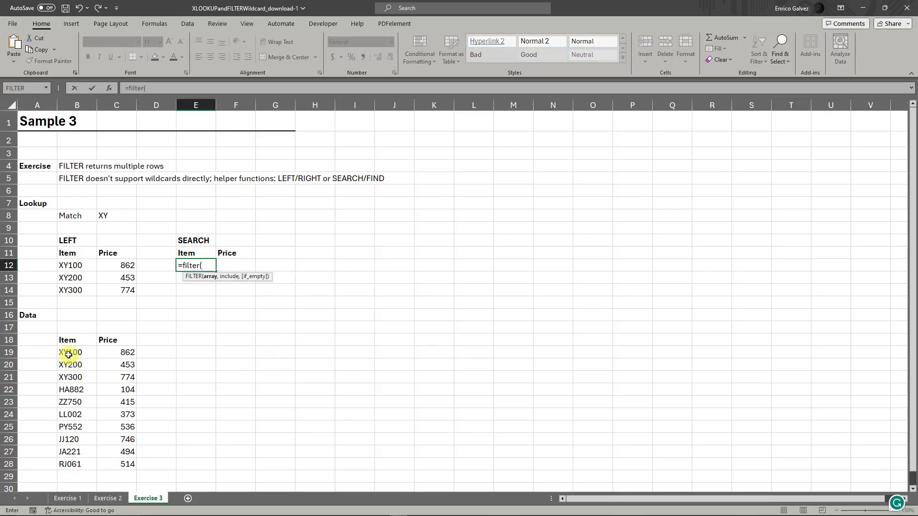
{"action": "left_click_drag", "start_coordinate": [67, 353], "coordinate": [123, 468]}
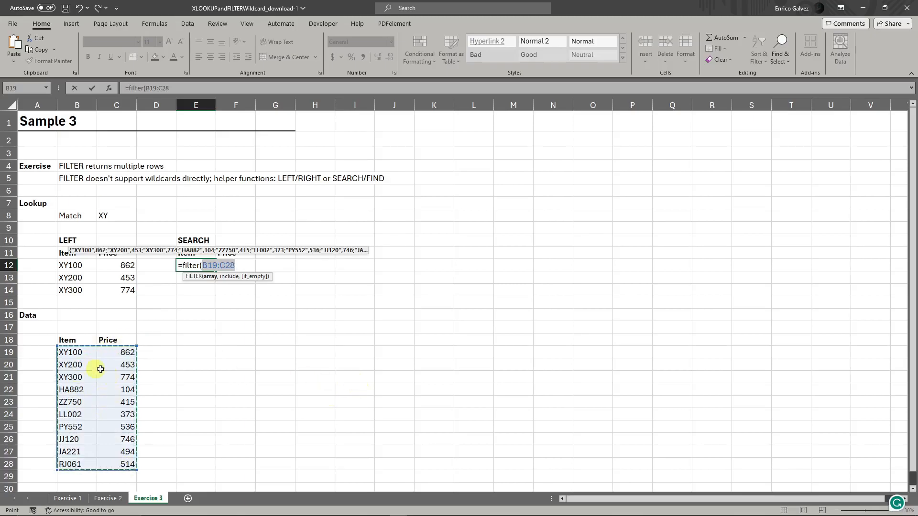
{"action": "type", "text": ","}
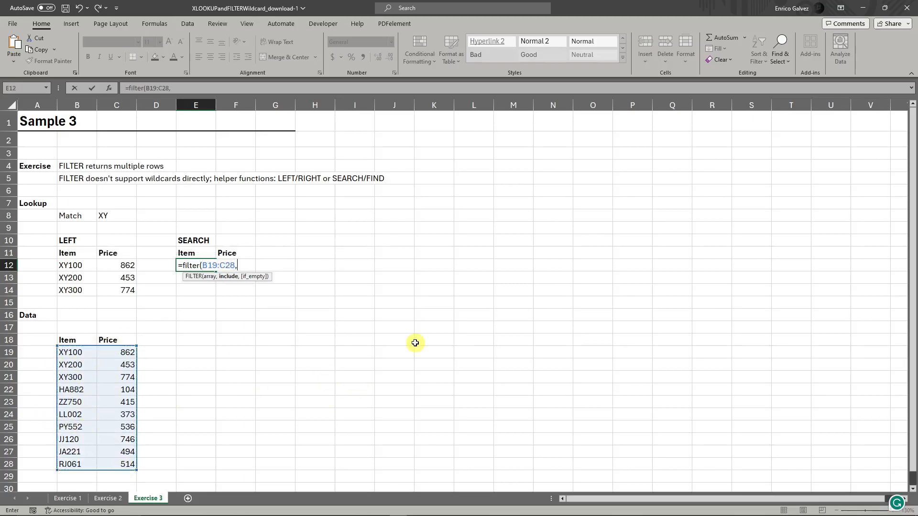
{"action": "type", "text": "not"}
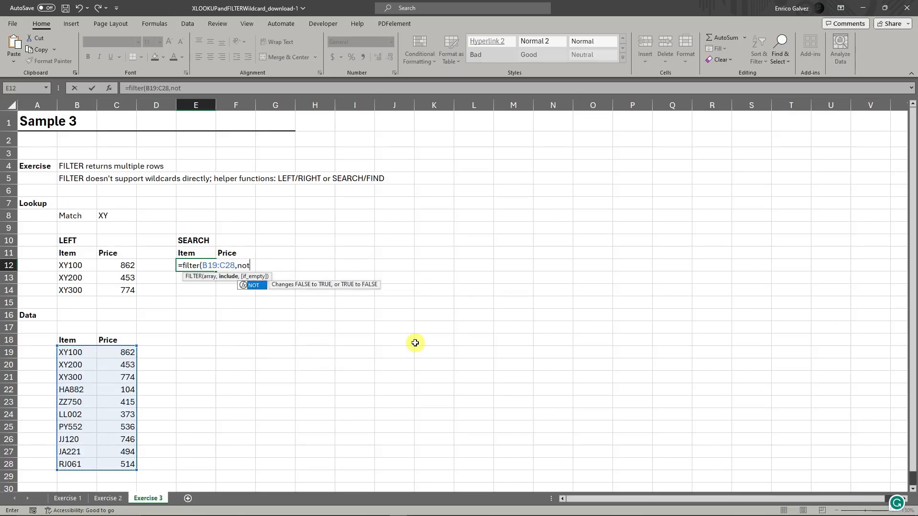
{"action": "type", "text": "("}
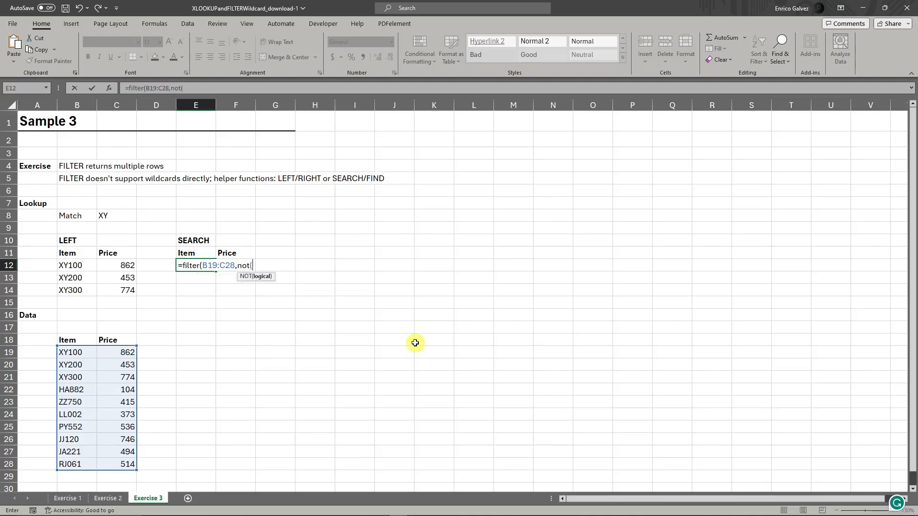
{"action": "type", "text": "iserror"}
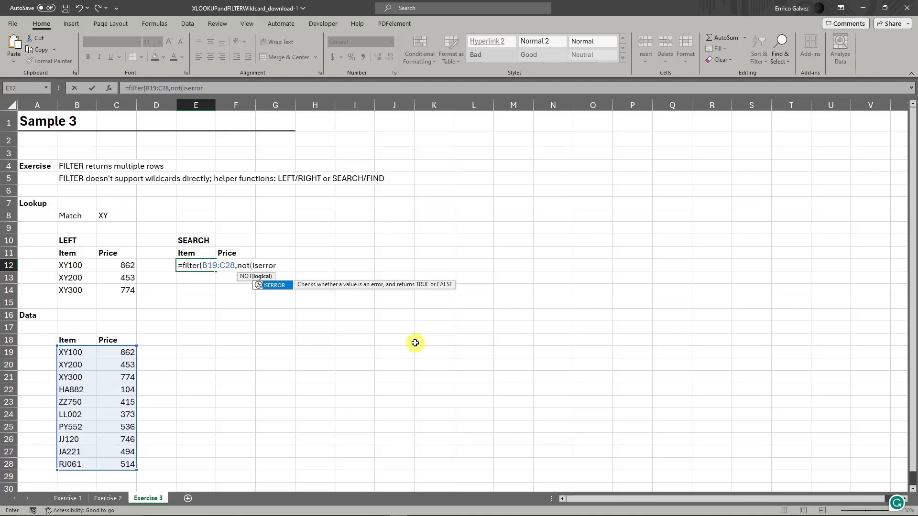
{"action": "type", "text": "(search"}
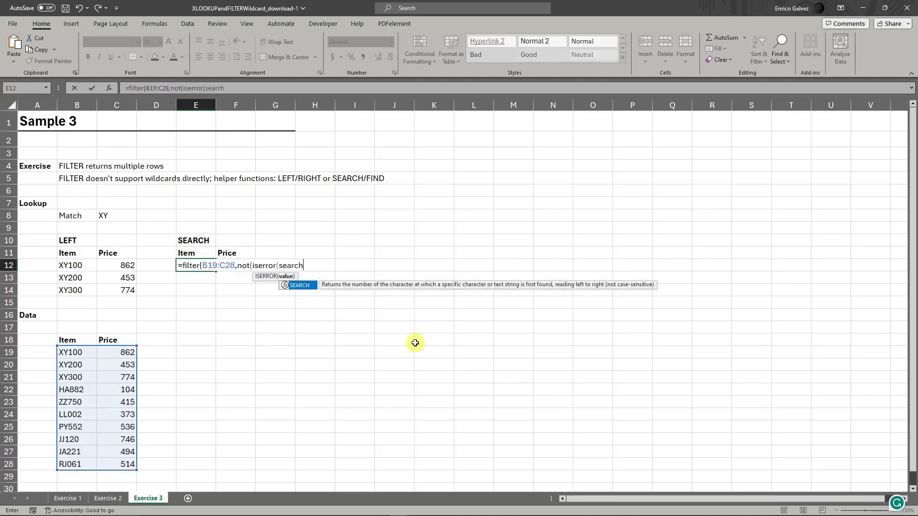
{"action": "type", "text": "("}
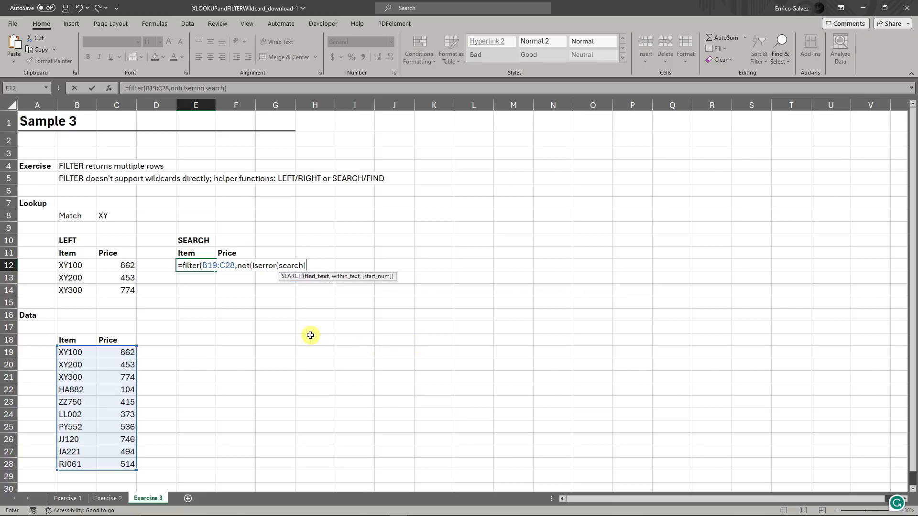
{"action": "left_click", "coordinate": [102, 215]}
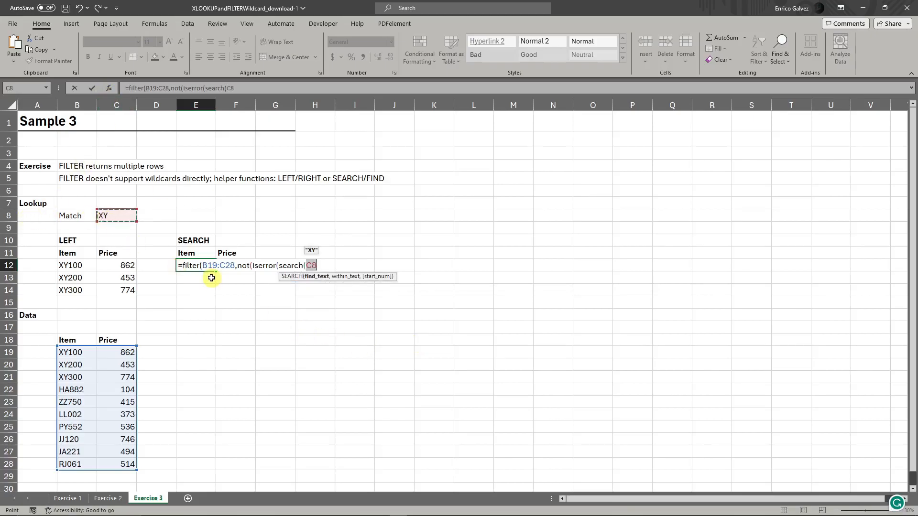
{"action": "type", "text": ","}
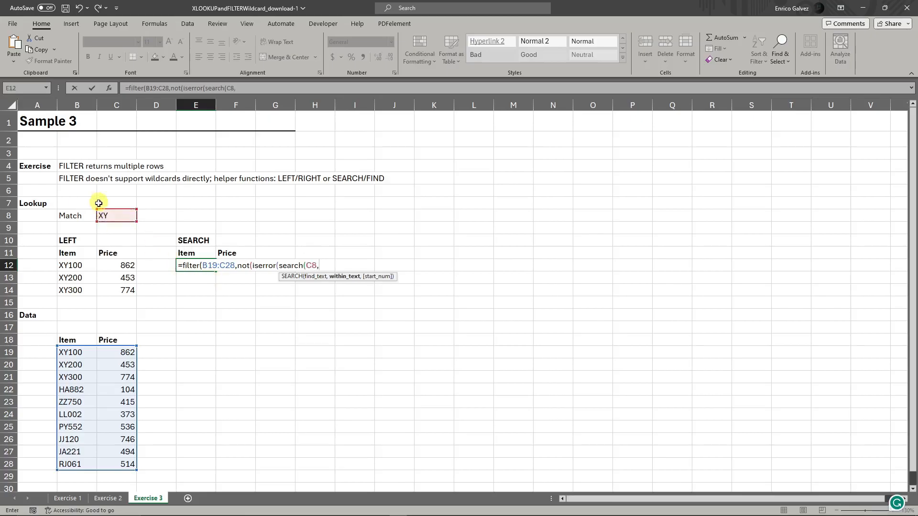
{"action": "left_click", "coordinate": [78, 354]}
{"action": "left_click_drag", "start_coordinate": [78, 361], "coordinate": [76, 464]}
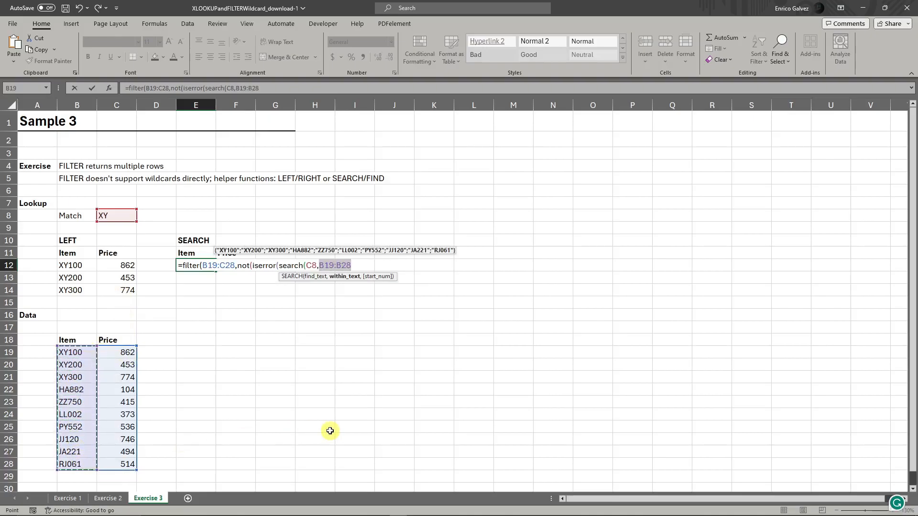
{"action": "type", "text": ")"}
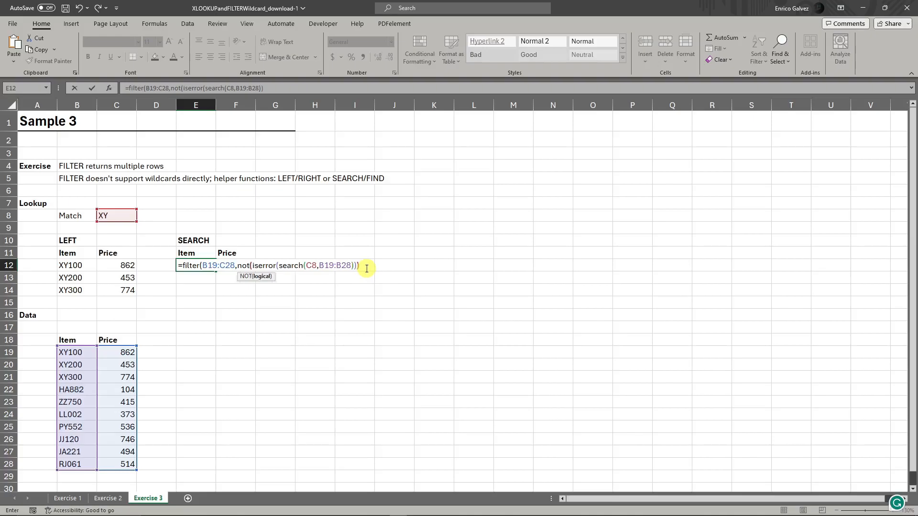
{"action": "type", "text": "))"}
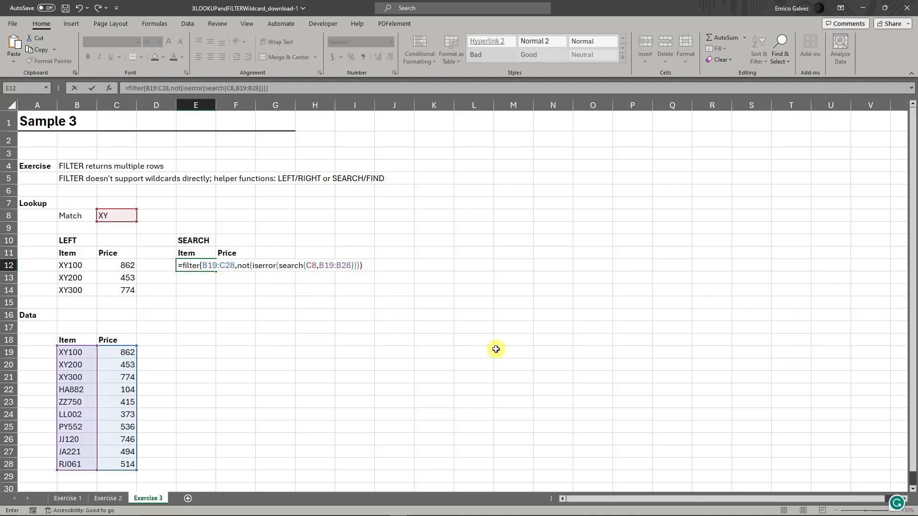
{"action": "key", "text": "Return"}
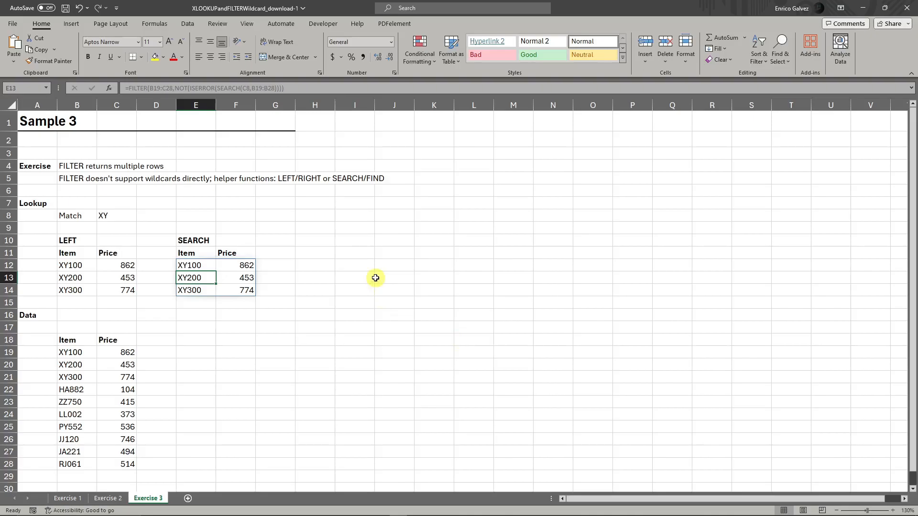
{"action": "left_click", "coordinate": [286, 292]}
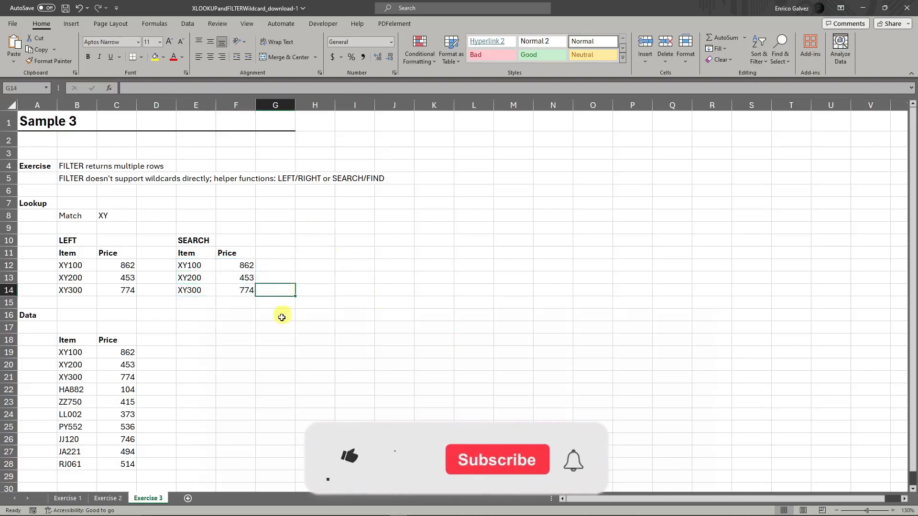
{"action": "left_click", "coordinate": [272, 352]}
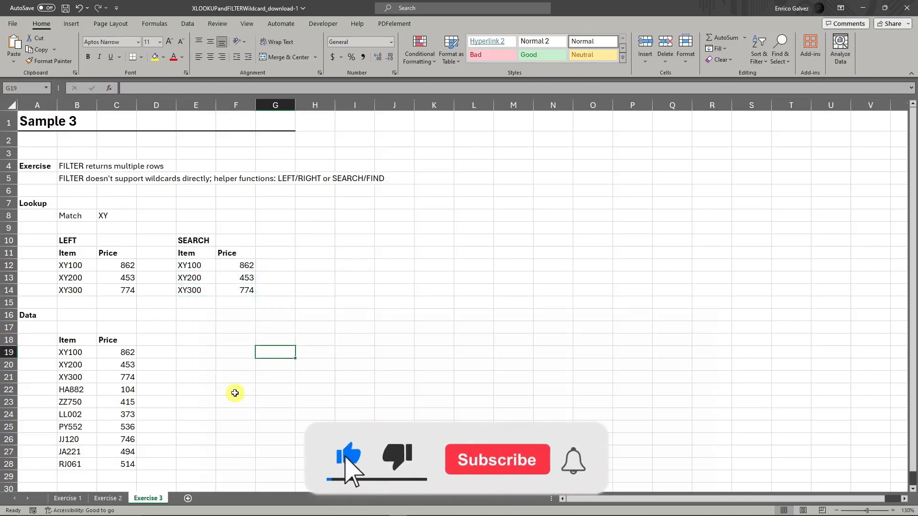
{"action": "scroll", "coordinate": [235, 393], "scroll_direction": "down", "scroll_amount": 4}
{"action": "scroll", "coordinate": [235, 391], "scroll_direction": "up", "scroll_amount": 4}
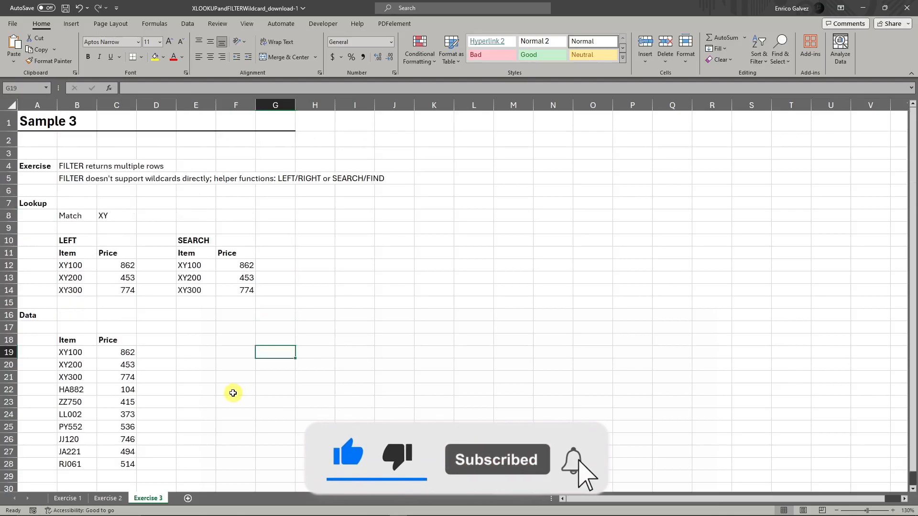
{"action": "scroll", "coordinate": [232, 388], "scroll_direction": "down", "scroll_amount": 3}
{"action": "scroll", "coordinate": [231, 387], "scroll_direction": "up", "scroll_amount": 3}
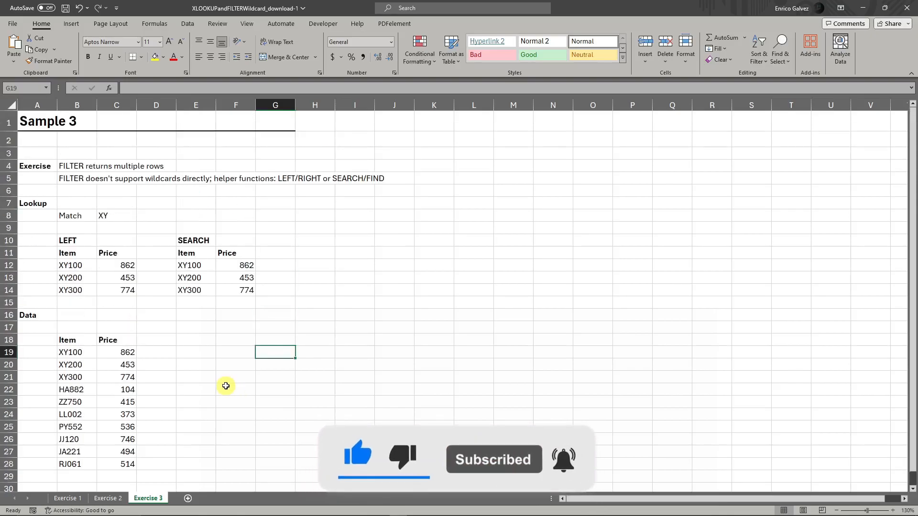